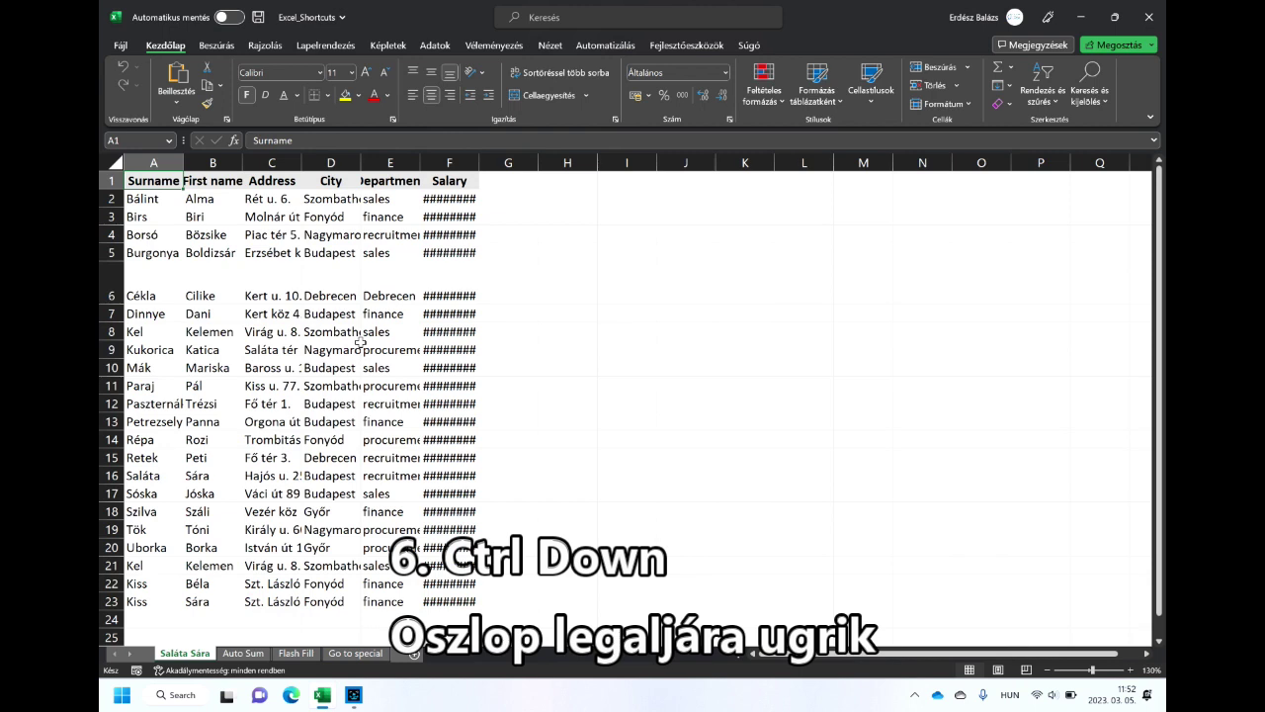
# - Jump to the last entry of the Surname column, and from D2 to the last City entry and back to its header
pyautogui.hotkey('ctrl', 'Down')
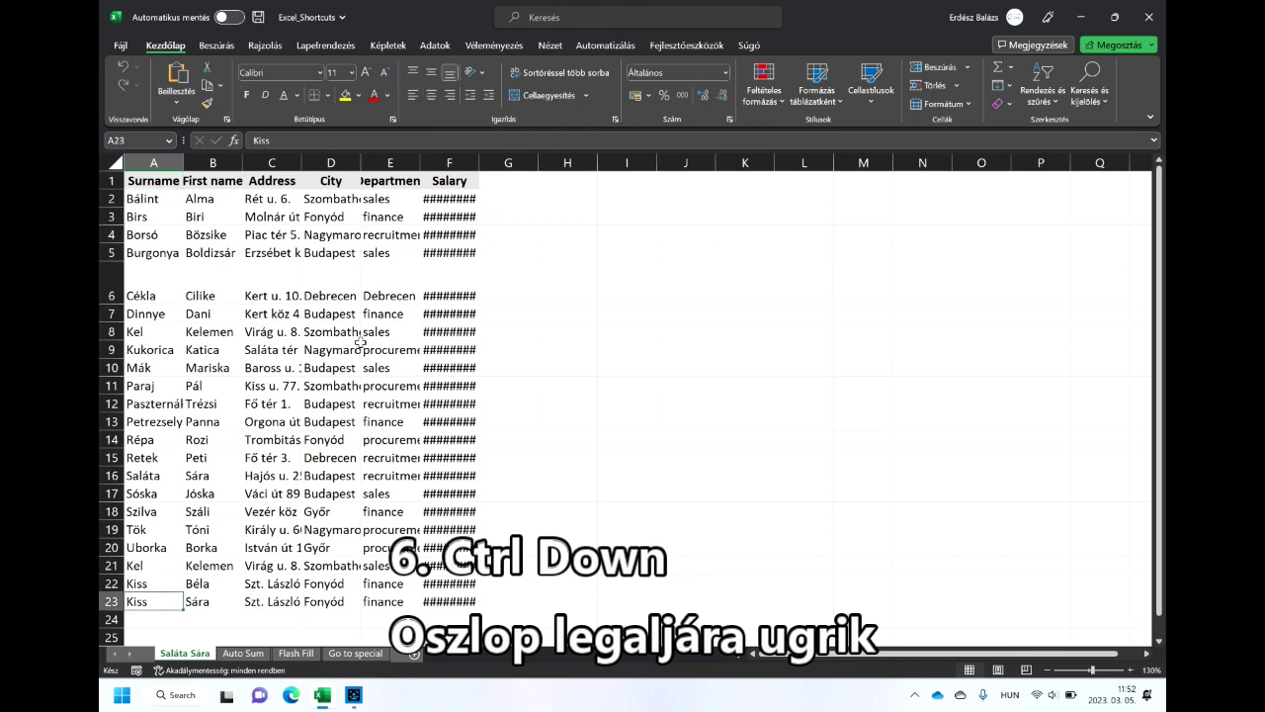
pyautogui.click(336, 197)
pyautogui.hotkey('ctrl', 'Down')
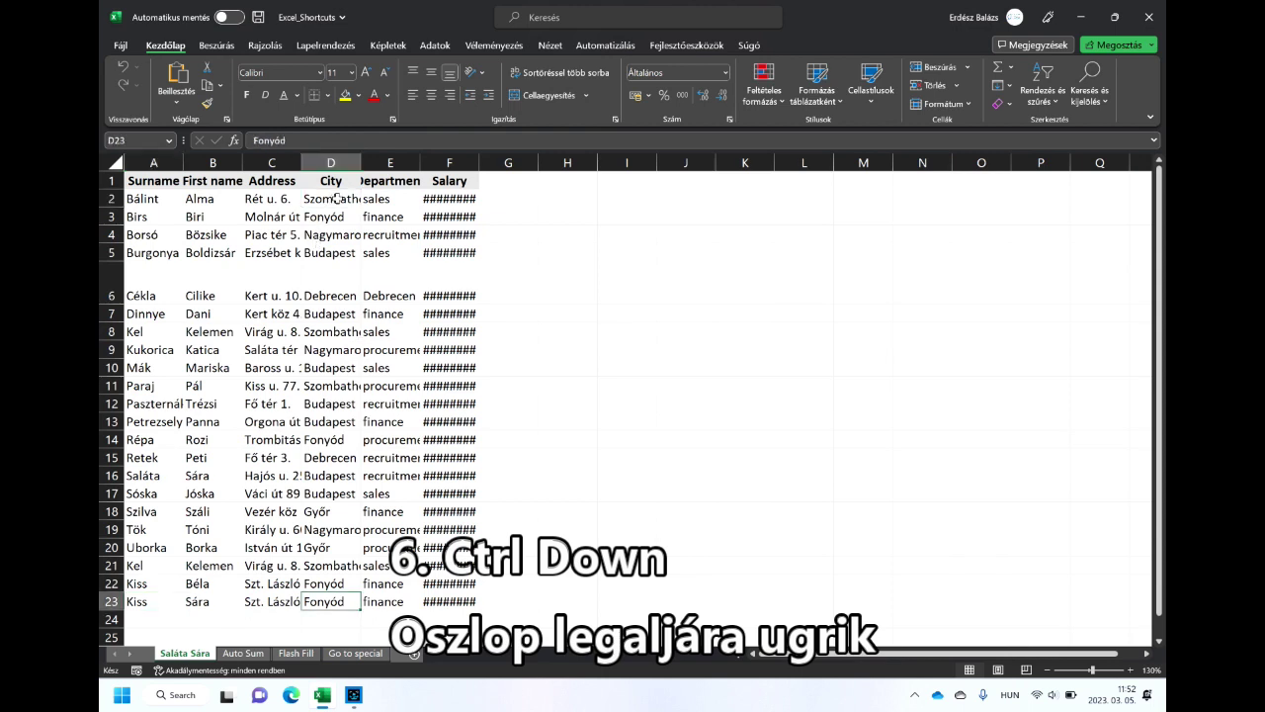
pyautogui.hotkey('ctrl', 'Up')
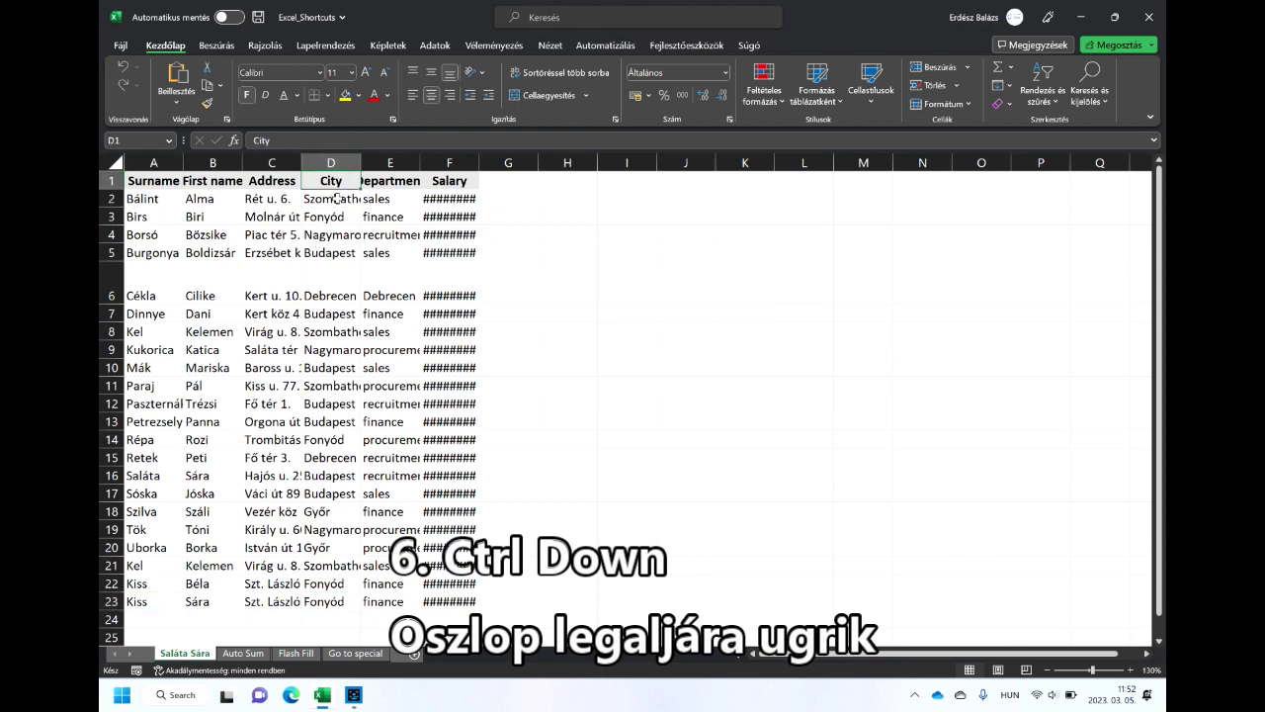
# - Jump from C5 to the last and first cells of row 5, and repeat this from B9 in row 9
pyautogui.click(281, 247)
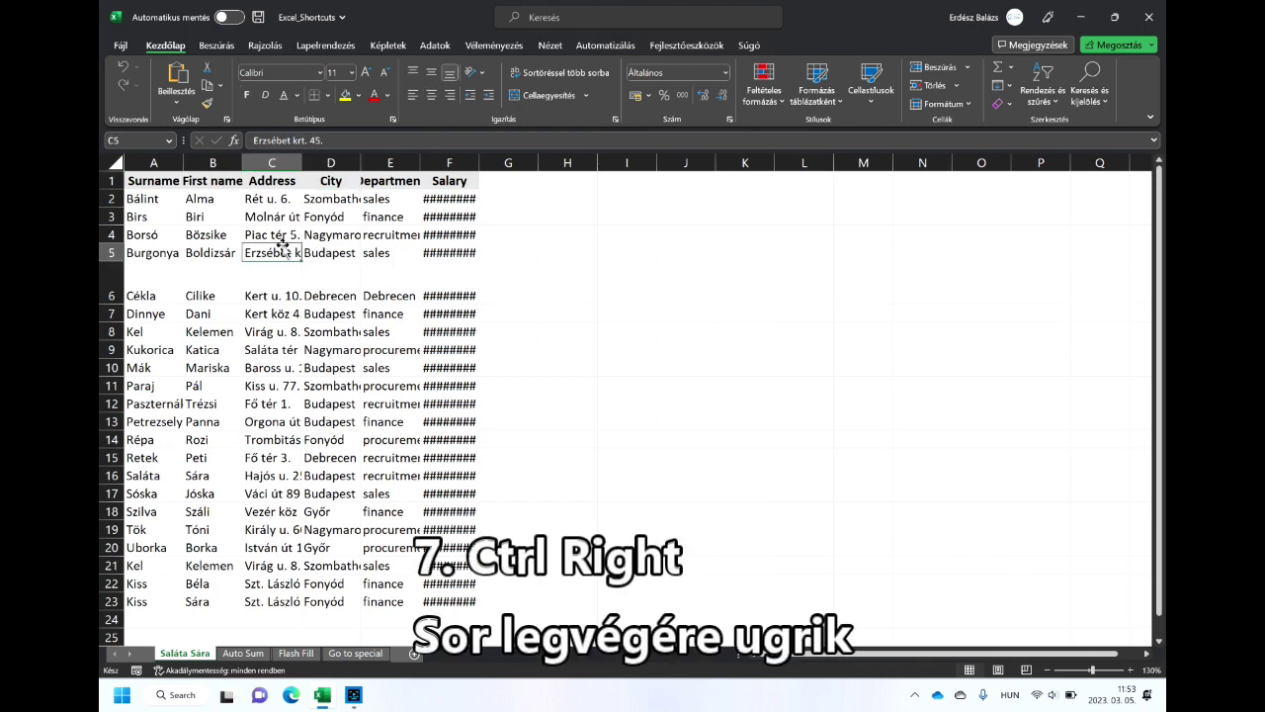
pyautogui.hotkey('ctrl', 'Right')
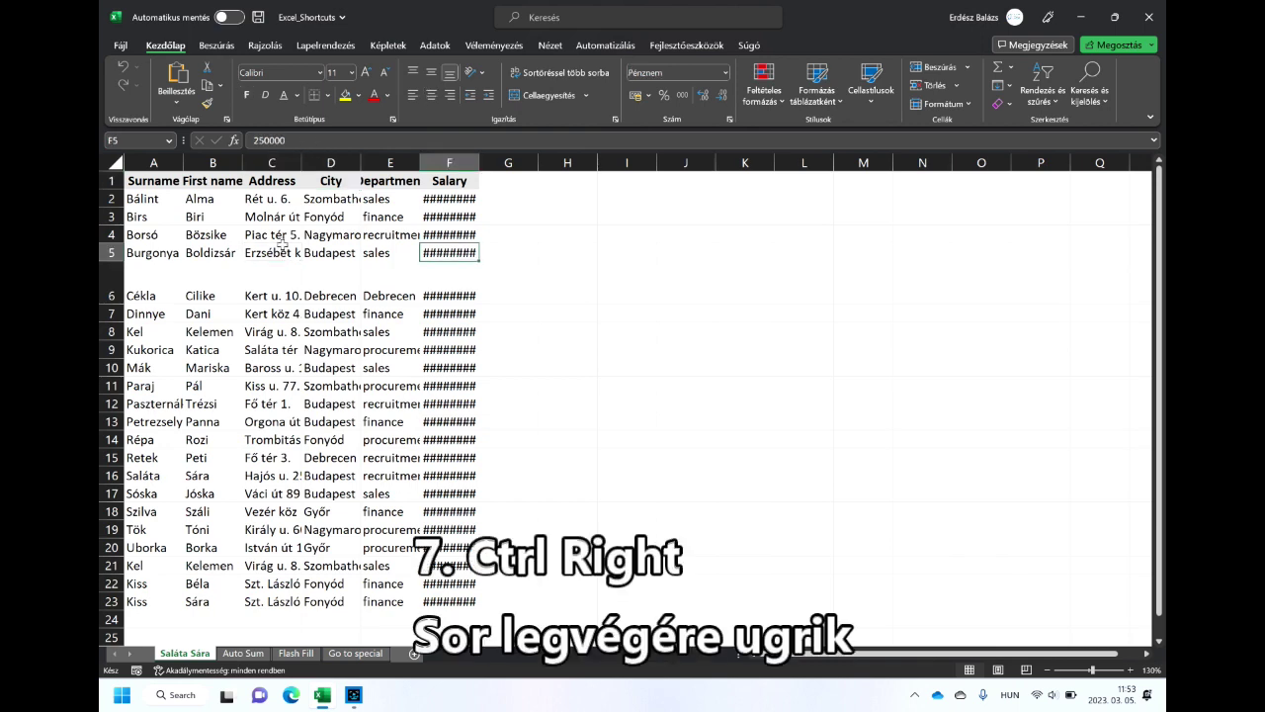
pyautogui.hotkey('ctrl', 'Left')
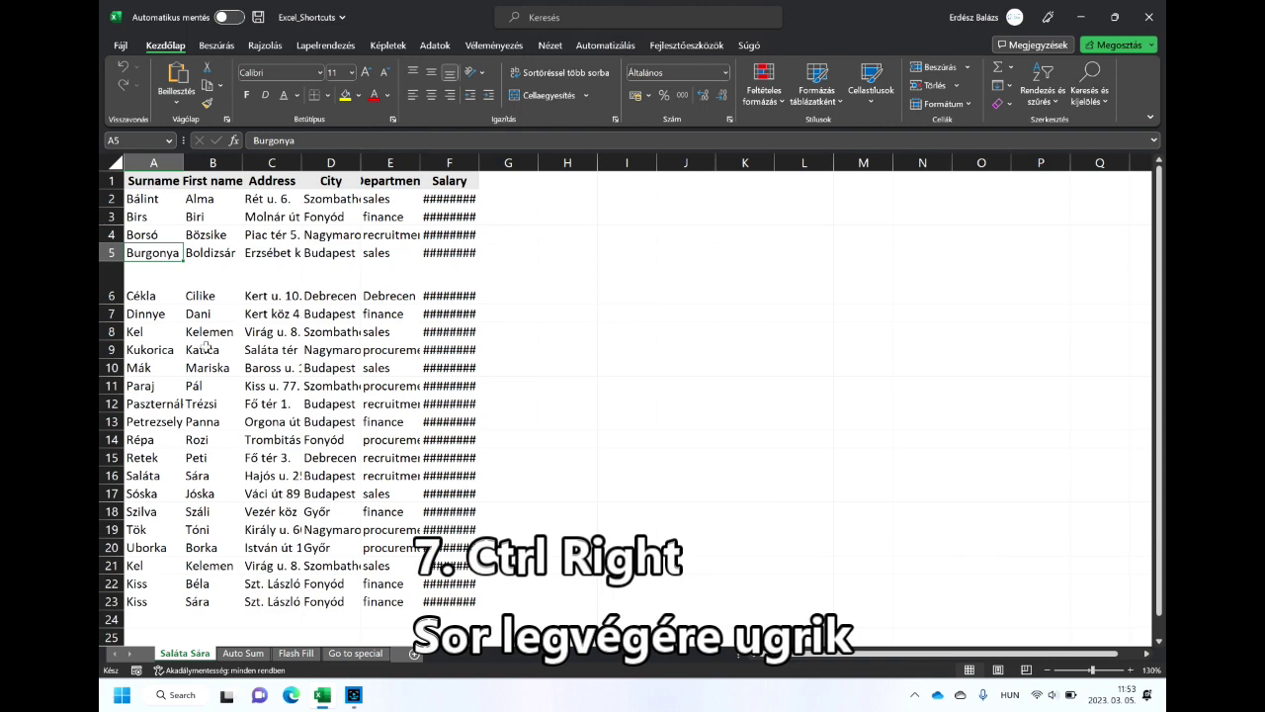
pyautogui.click(203, 348)
pyautogui.hotkey('ctrl', 'Right')
pyautogui.hotkey('ctrl', 'Left')
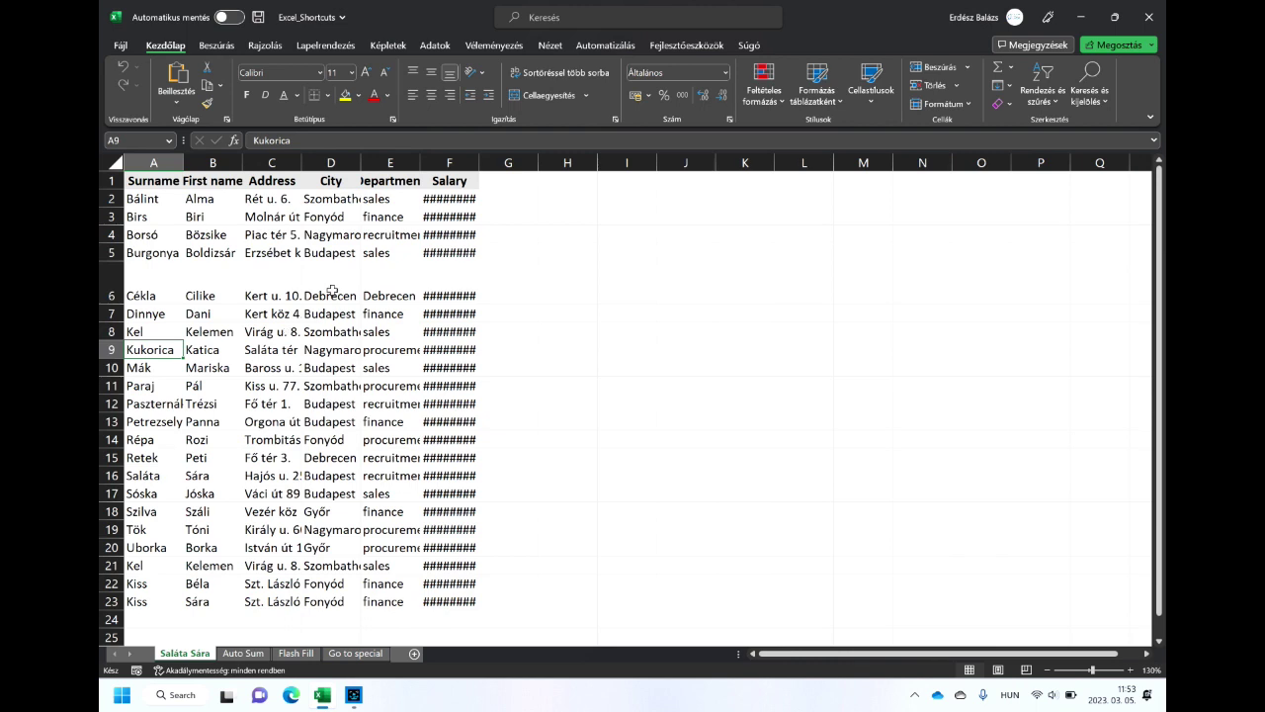
# - Select the Department column's data from its header down, and the City column's data from D4 down
pyautogui.click(397, 180)
pyautogui.hotkey('ctrl', 'shift', 'Down')
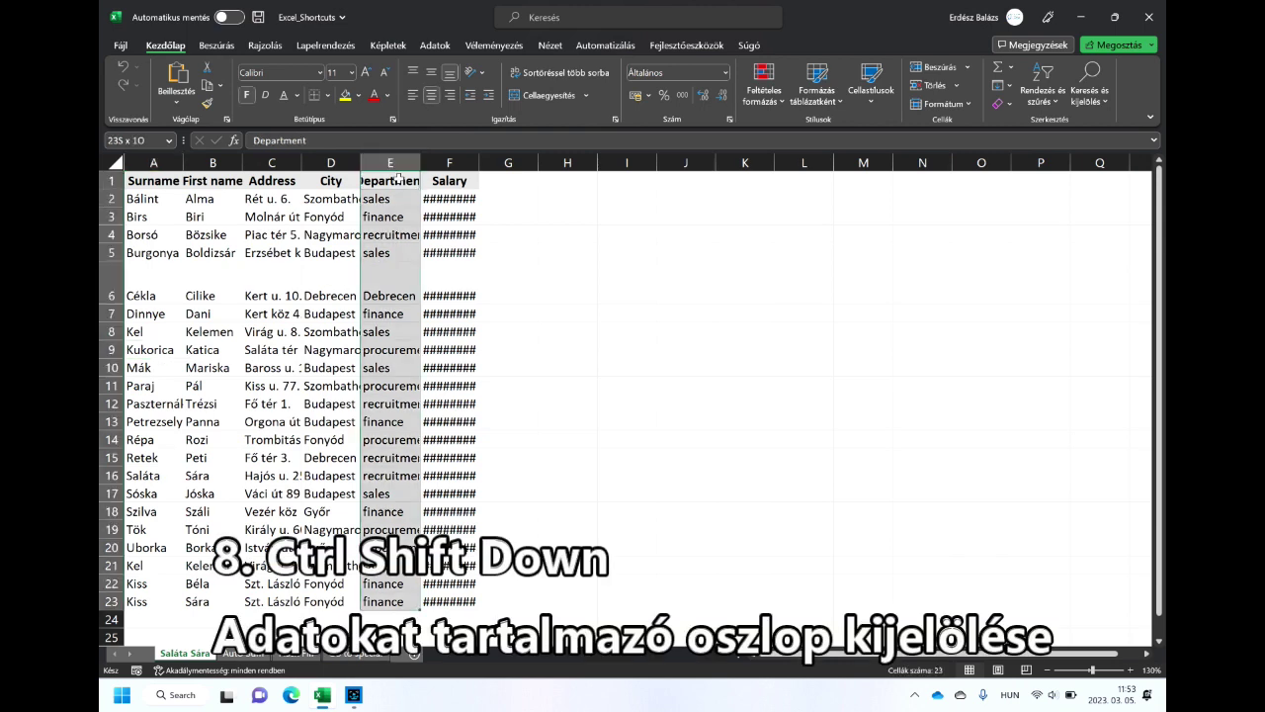
pyautogui.click(318, 229)
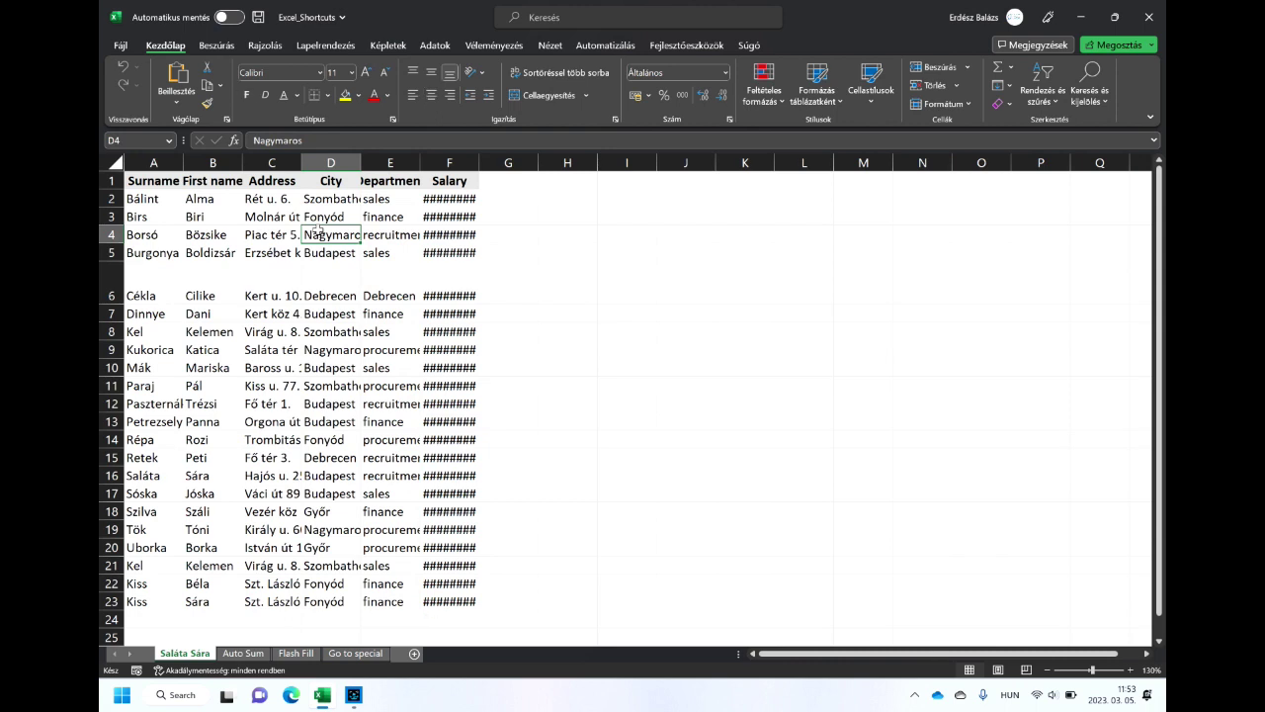
pyautogui.hotkey('ctrl', 'shift', 'Down')
# - Select row 3's data from B3 to its last filled cell, and the whole header row from A1
pyautogui.click(199, 219)
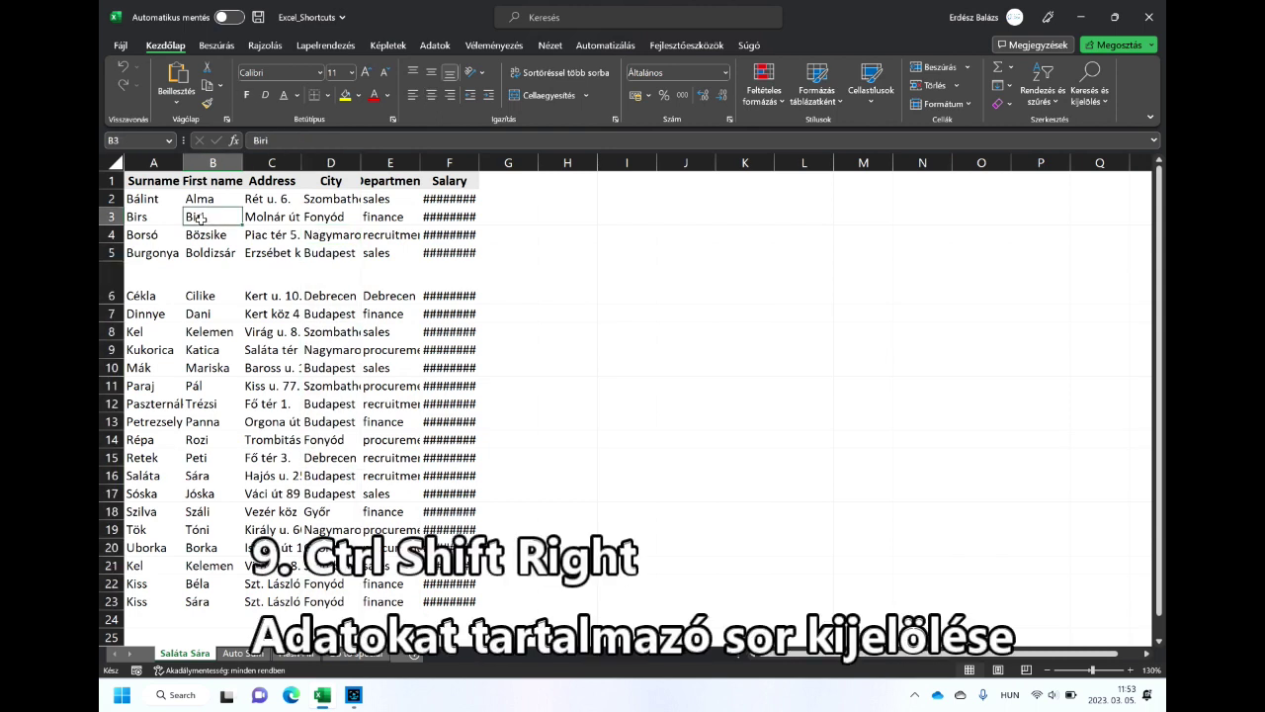
pyautogui.hotkey('ctrl', 'shift', 'Right')
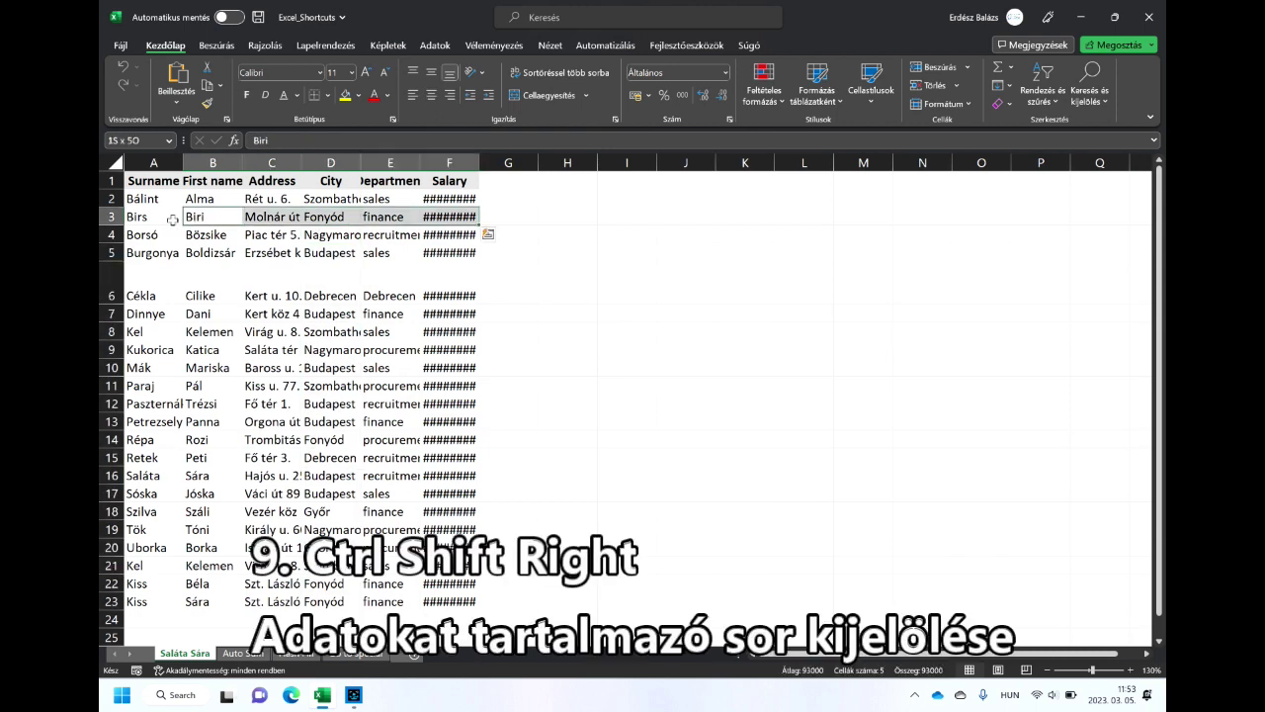
pyautogui.click(156, 176)
pyautogui.hotkey('ctrl', 'shift', 'Right')
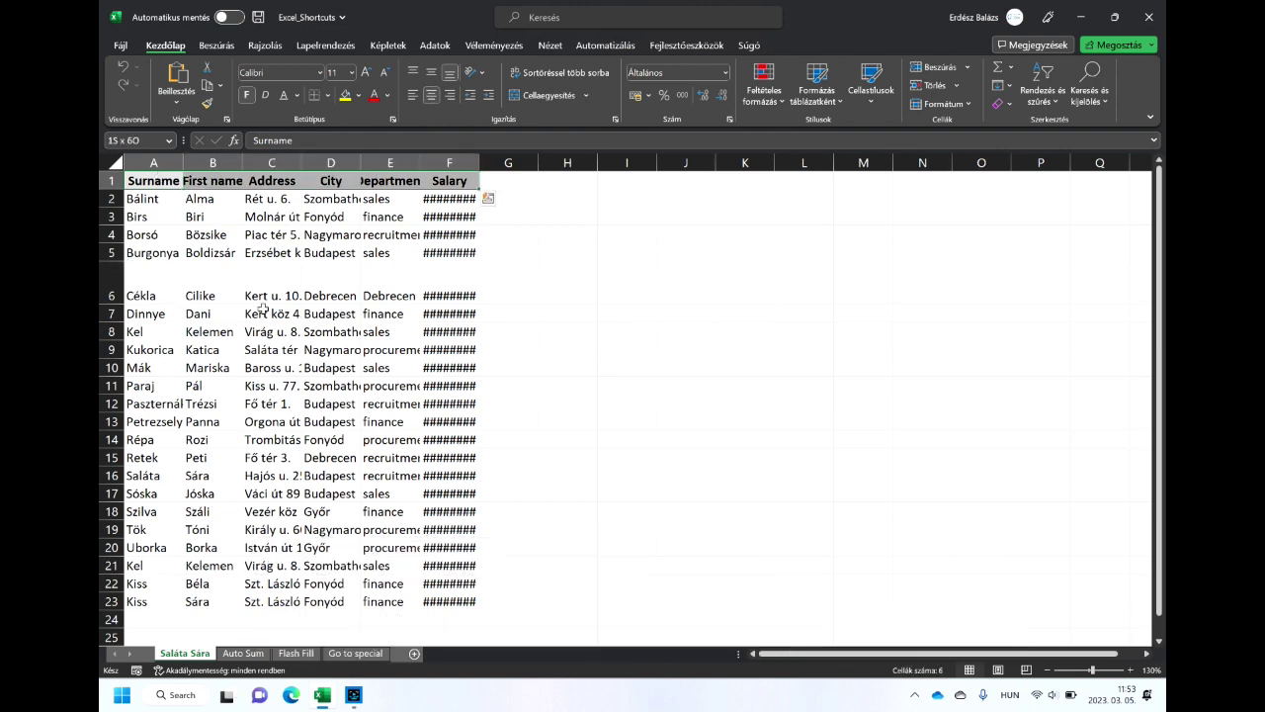
# - AutoFit the height of row 6
pyautogui.click(389, 283)
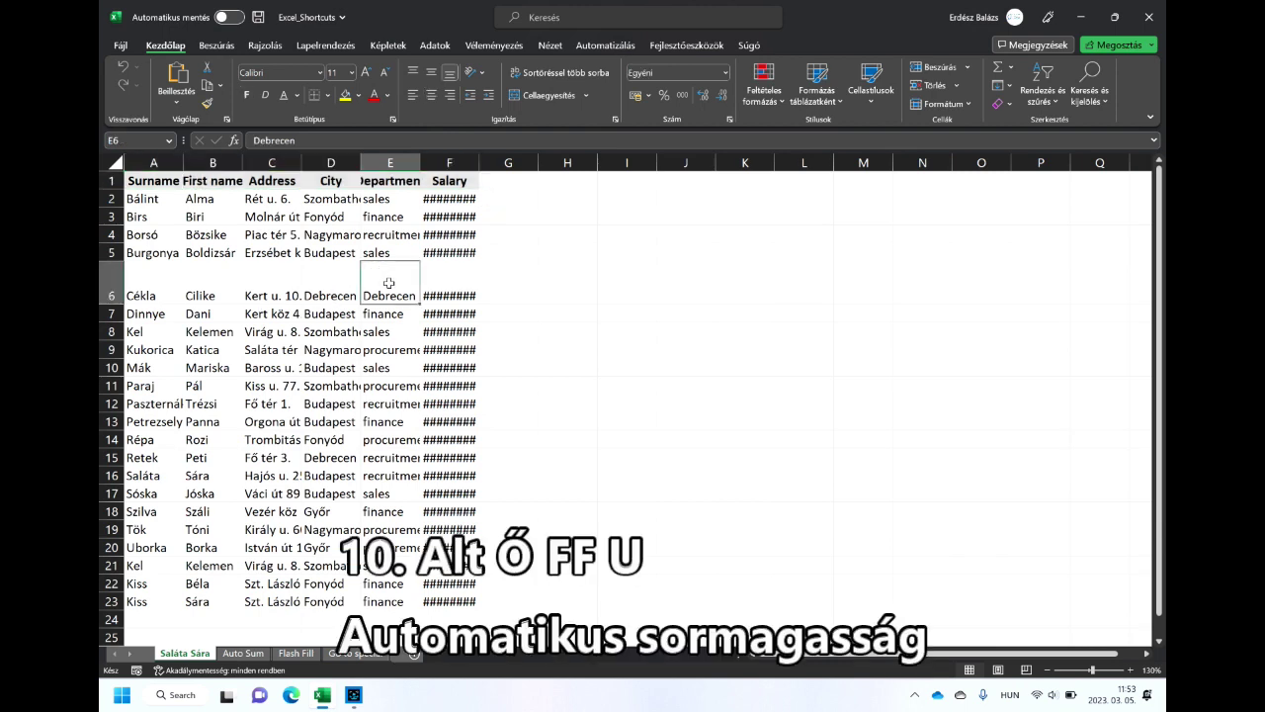
pyautogui.press('alt')
pyautogui.press('odoubleacute')
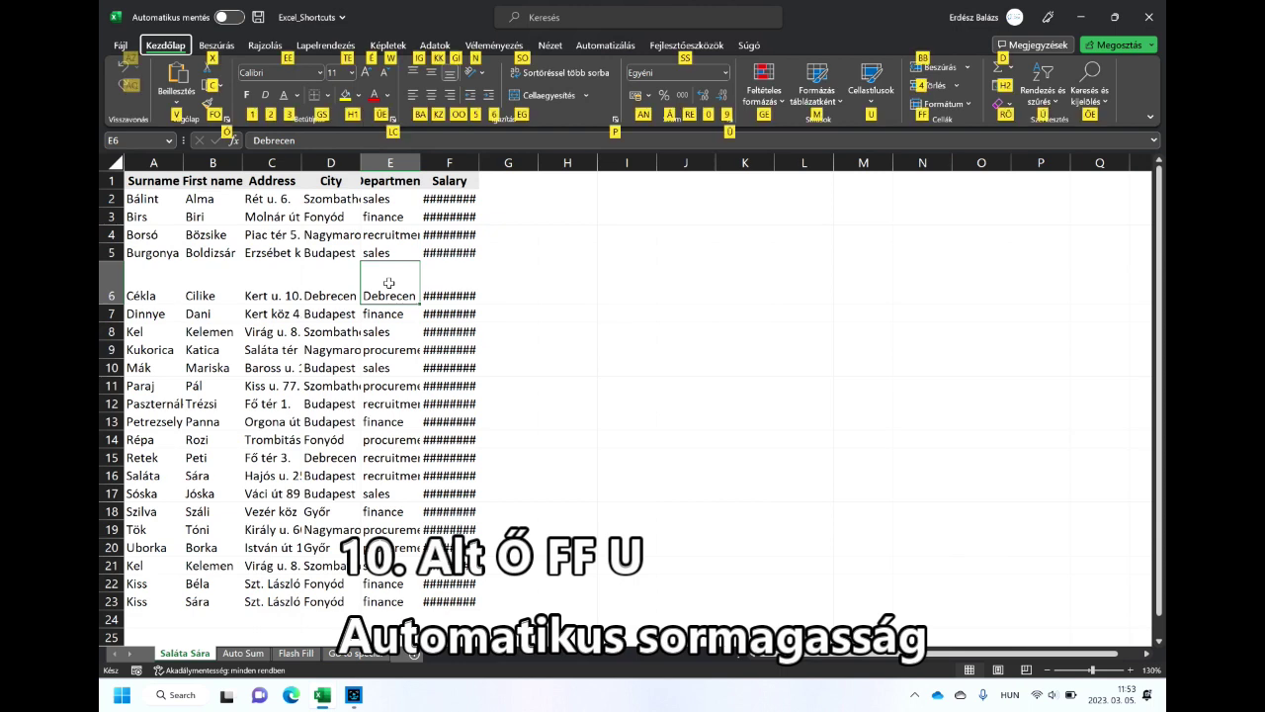
pyautogui.press('f')
pyautogui.press('f')
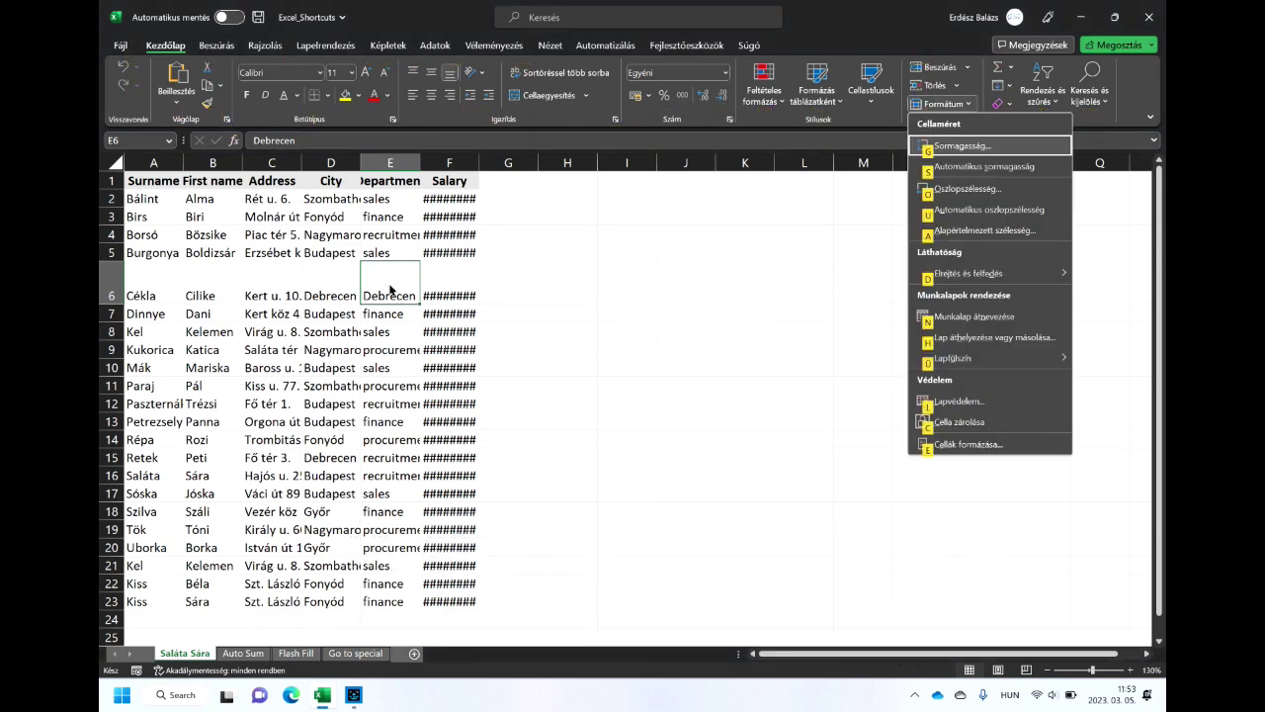
pyautogui.press('s')
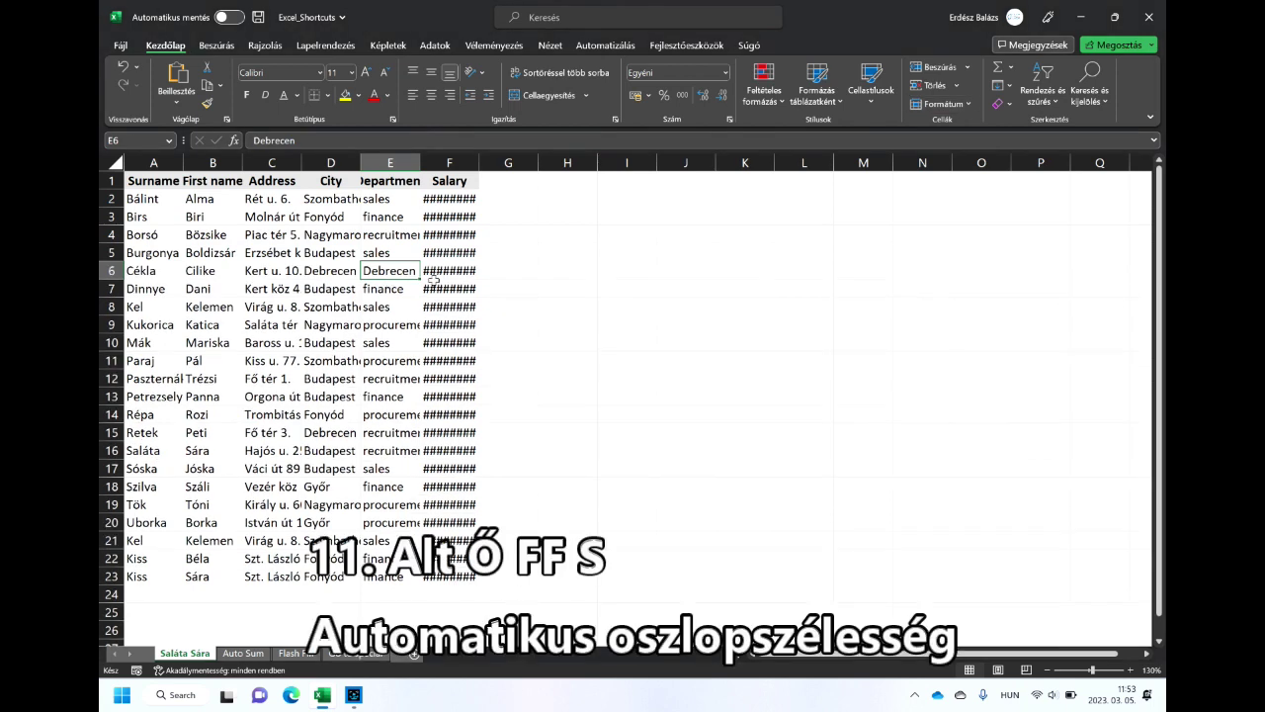
# - AutoFit the Salary column's width to the content of cell F6
pyautogui.click(451, 270)
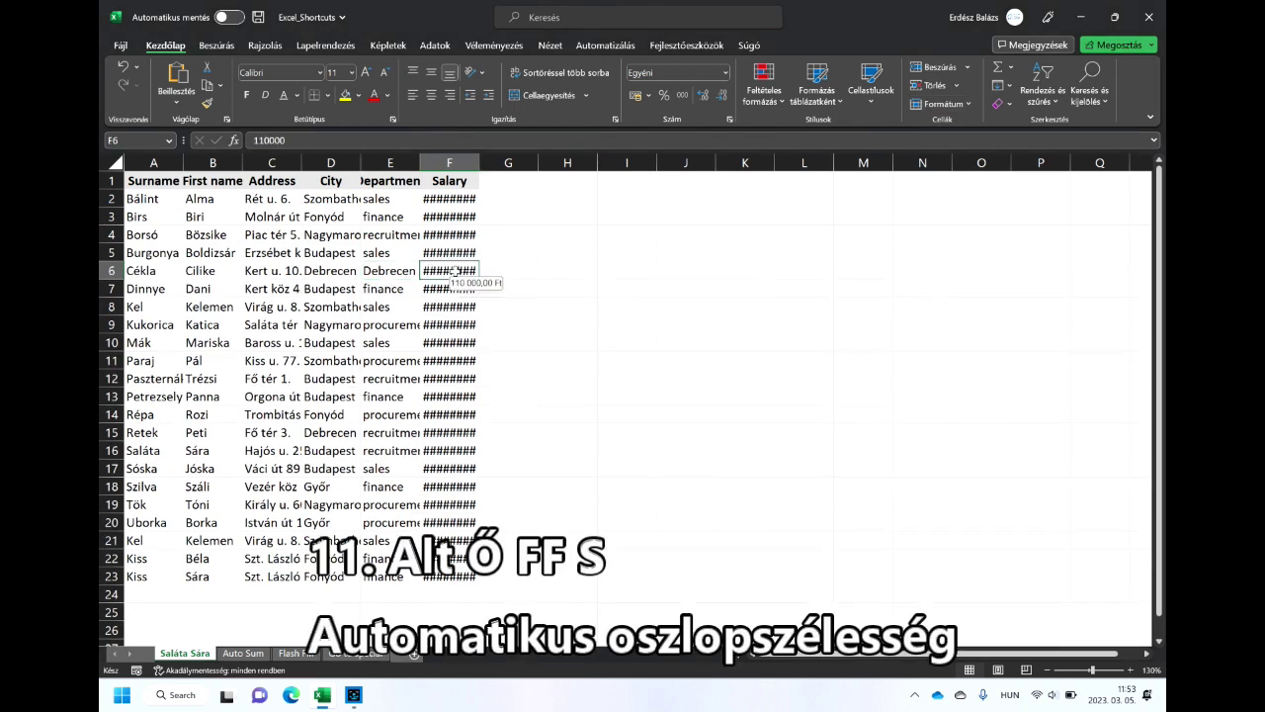
pyautogui.press('alt')
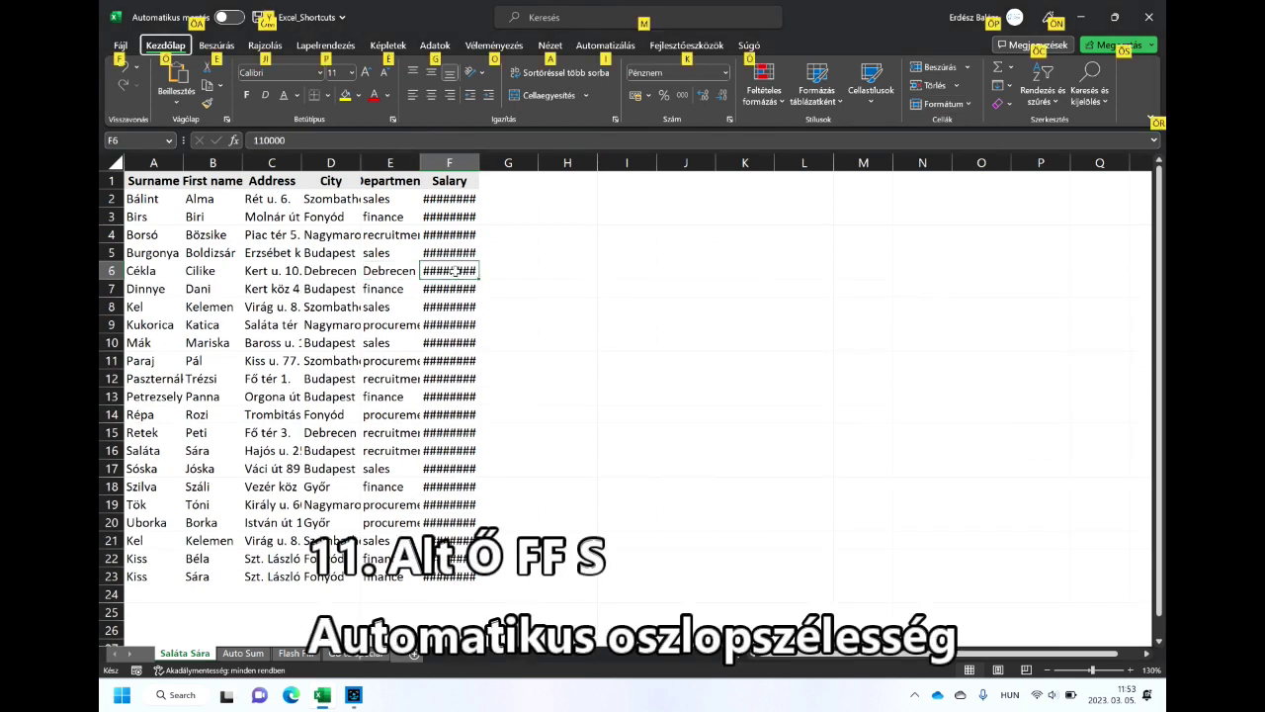
pyautogui.press('odoubleacute')
pyautogui.press('f')
pyautogui.press('f')
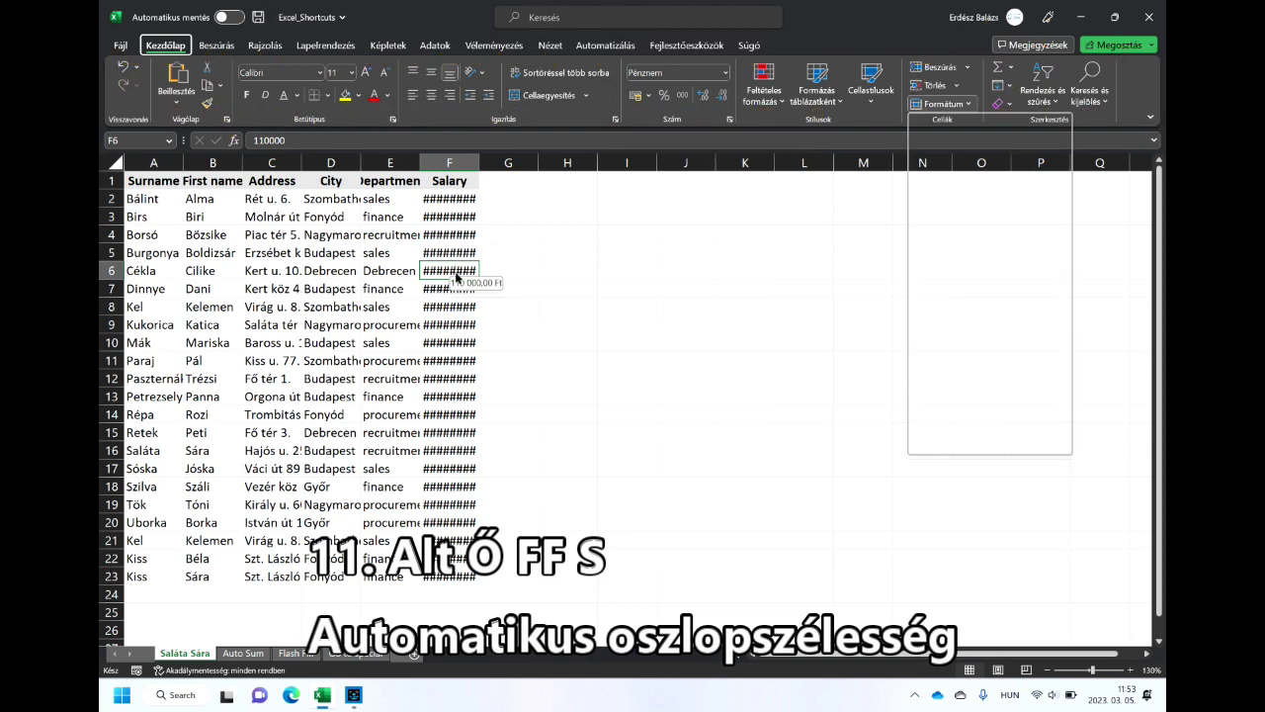
pyautogui.press('u')
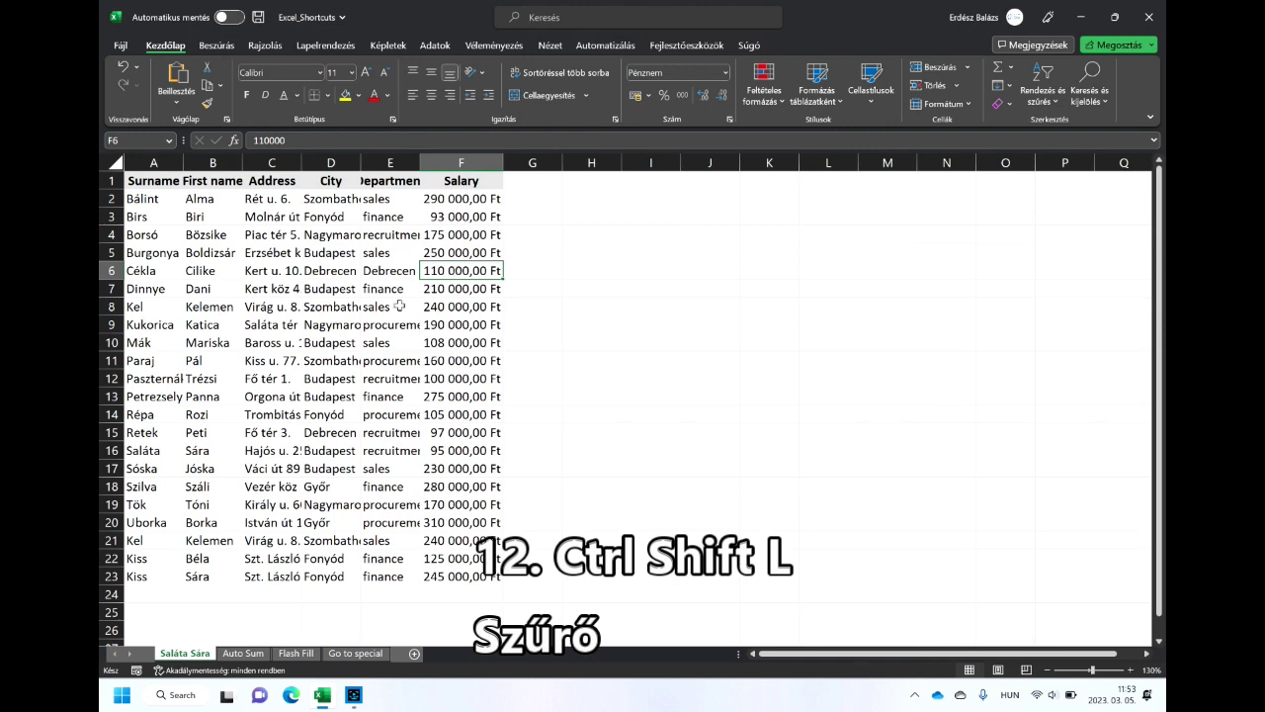
# - Add filter buttons to the data's header row and remove them again
pyautogui.click(348, 374)
pyautogui.hotkey('ctrl', 'shift', 'l')
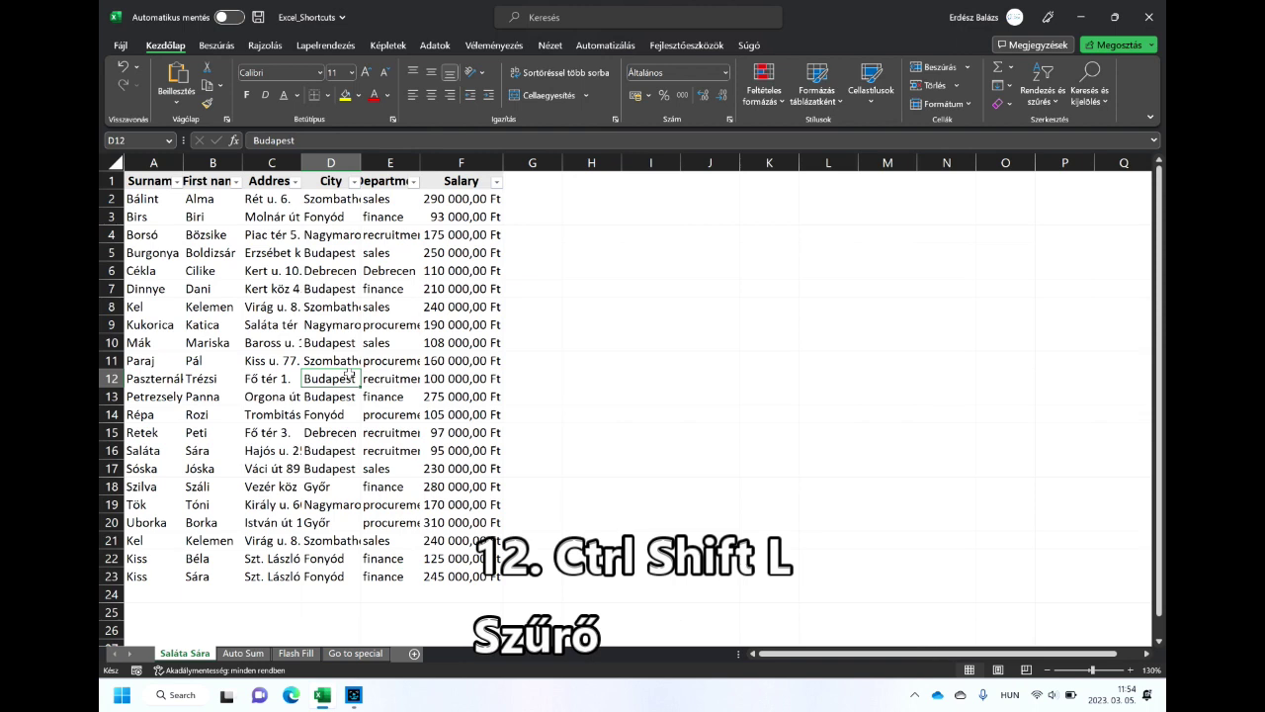
pyautogui.hotkey('ctrl', 'shift', 'l')
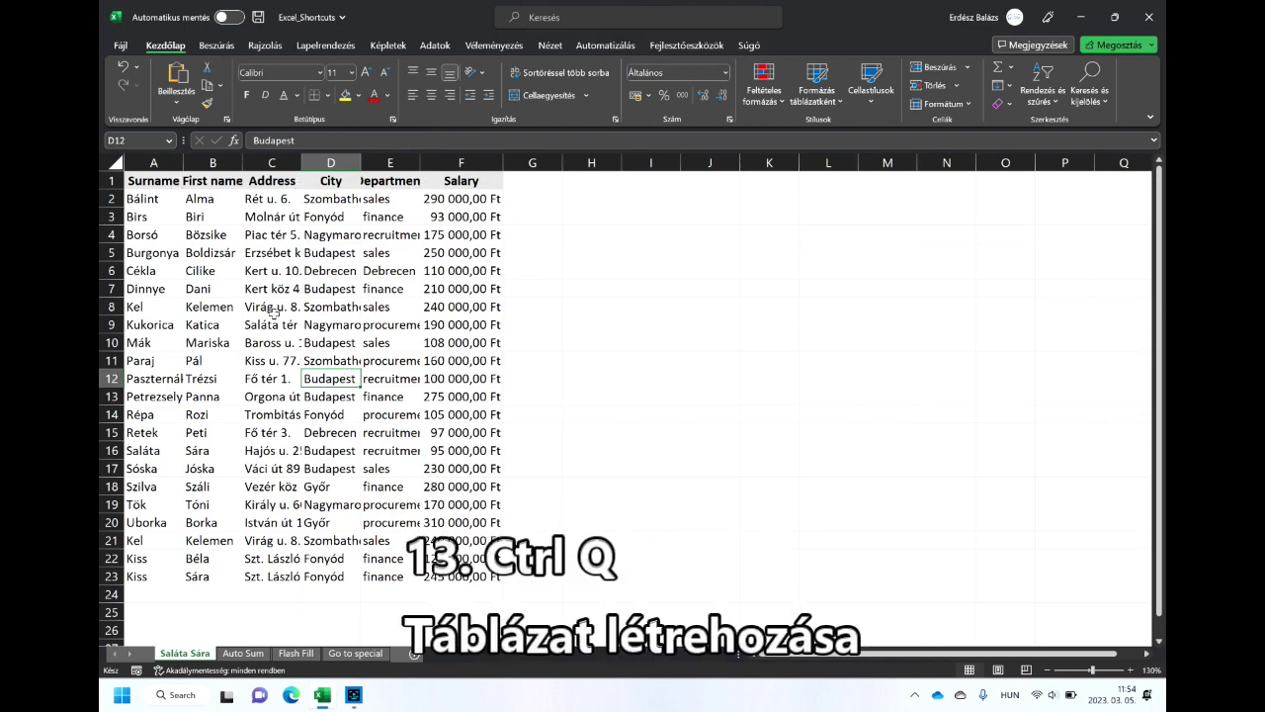
# - Convert the employee data range A1:F23 into a table using Quick Analysis
pyautogui.click(274, 309)
pyautogui.hotkey('ctrl', 'q')
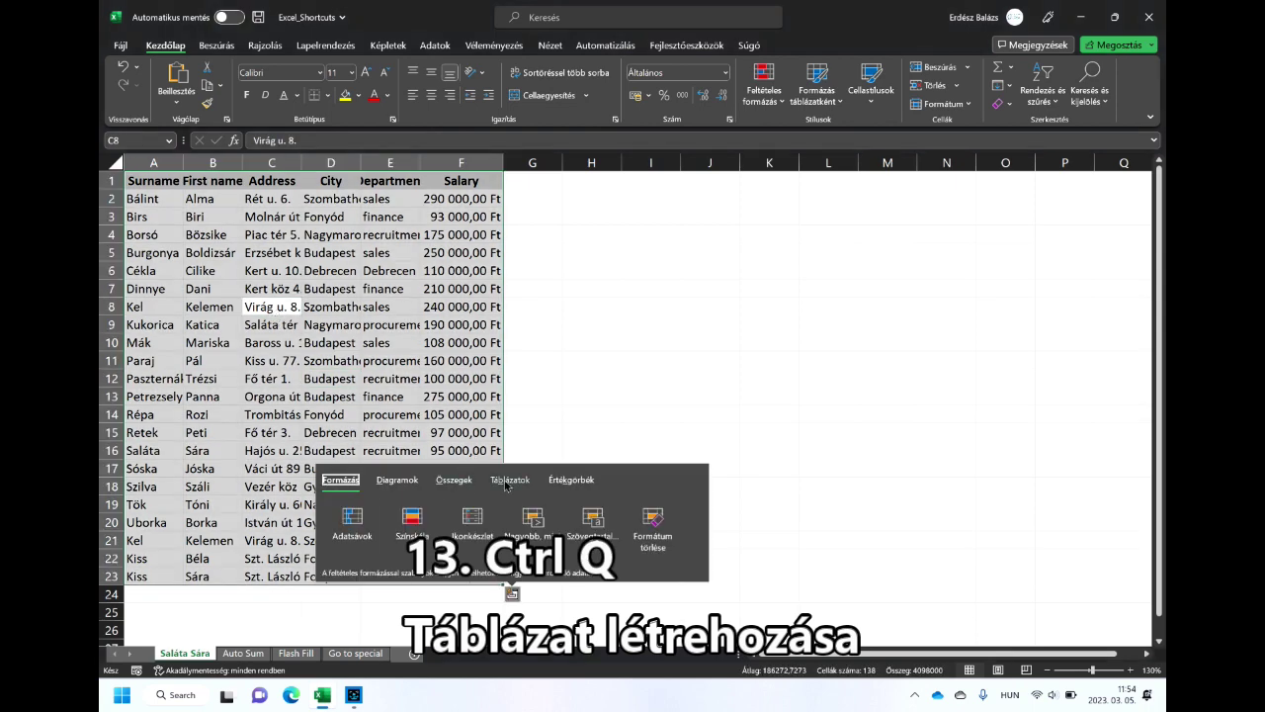
pyautogui.moveTo(506, 483)
pyautogui.click(372, 523)
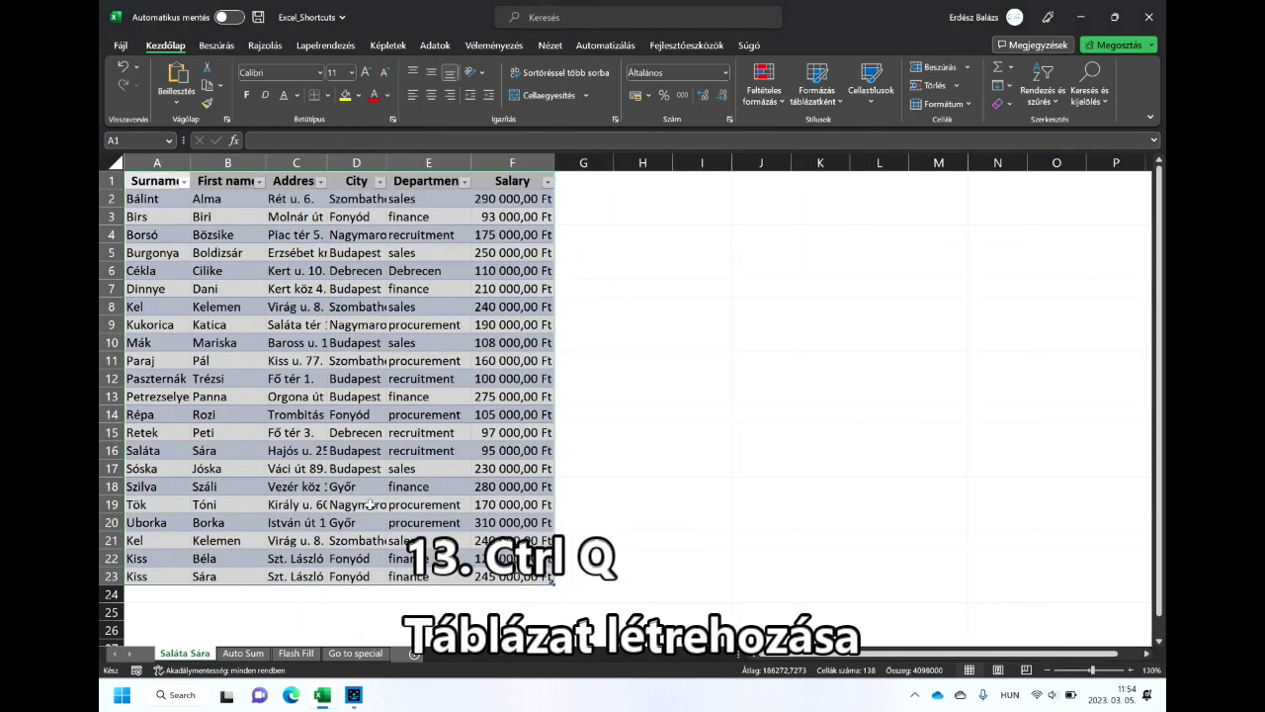
# - Insert a blank table row above row 13 from cell D13 and delete it again
pyautogui.click(373, 394)
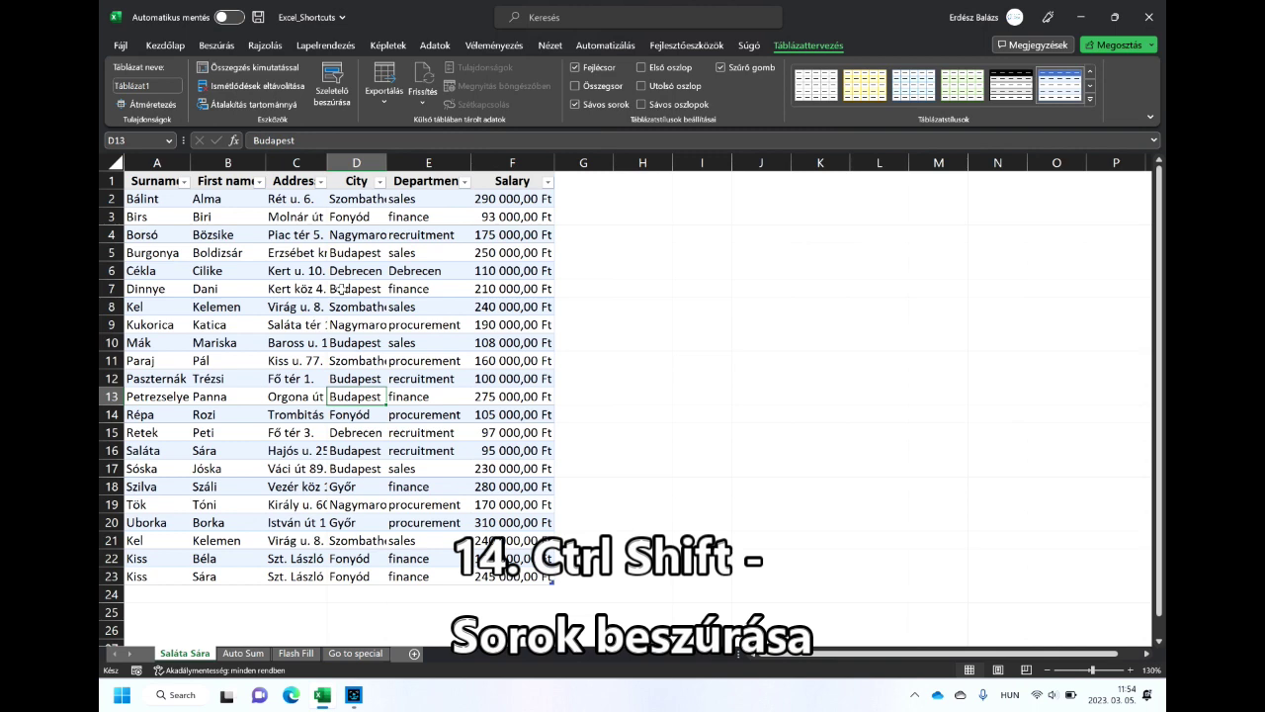
pyautogui.hotkey('ctrl', 'shift', '+')
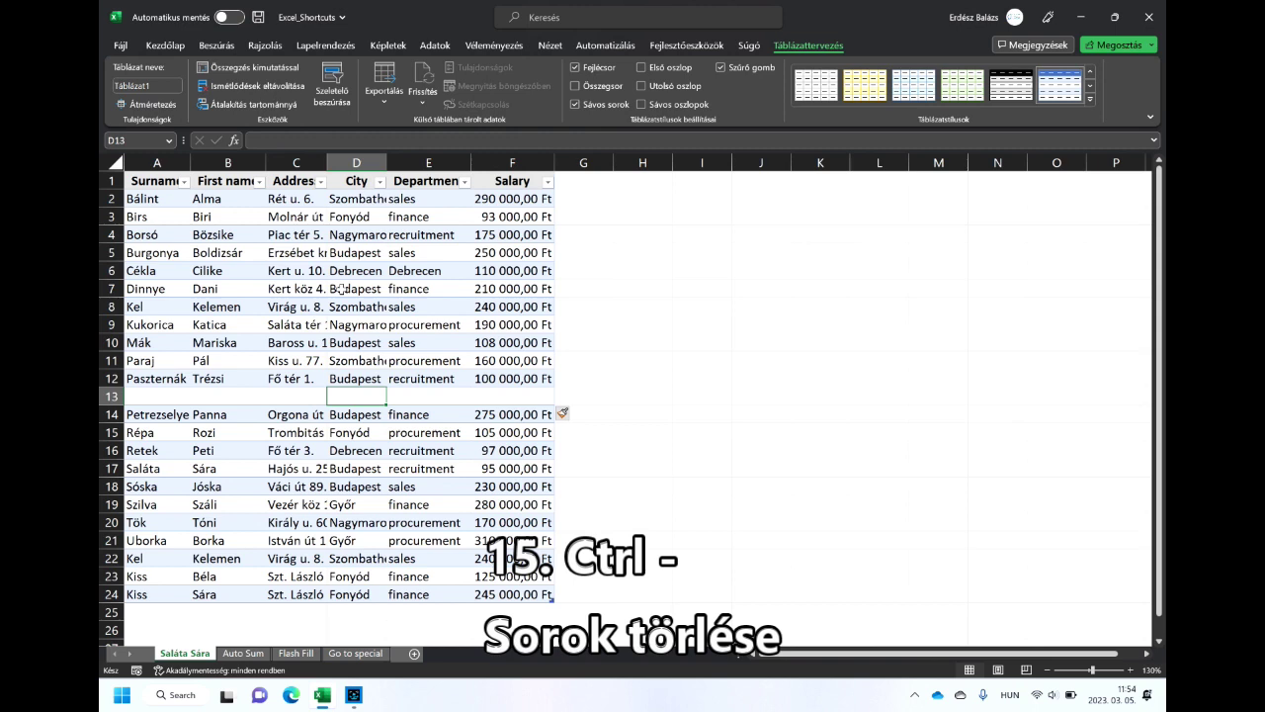
pyautogui.hotkey('ctrl', '-')
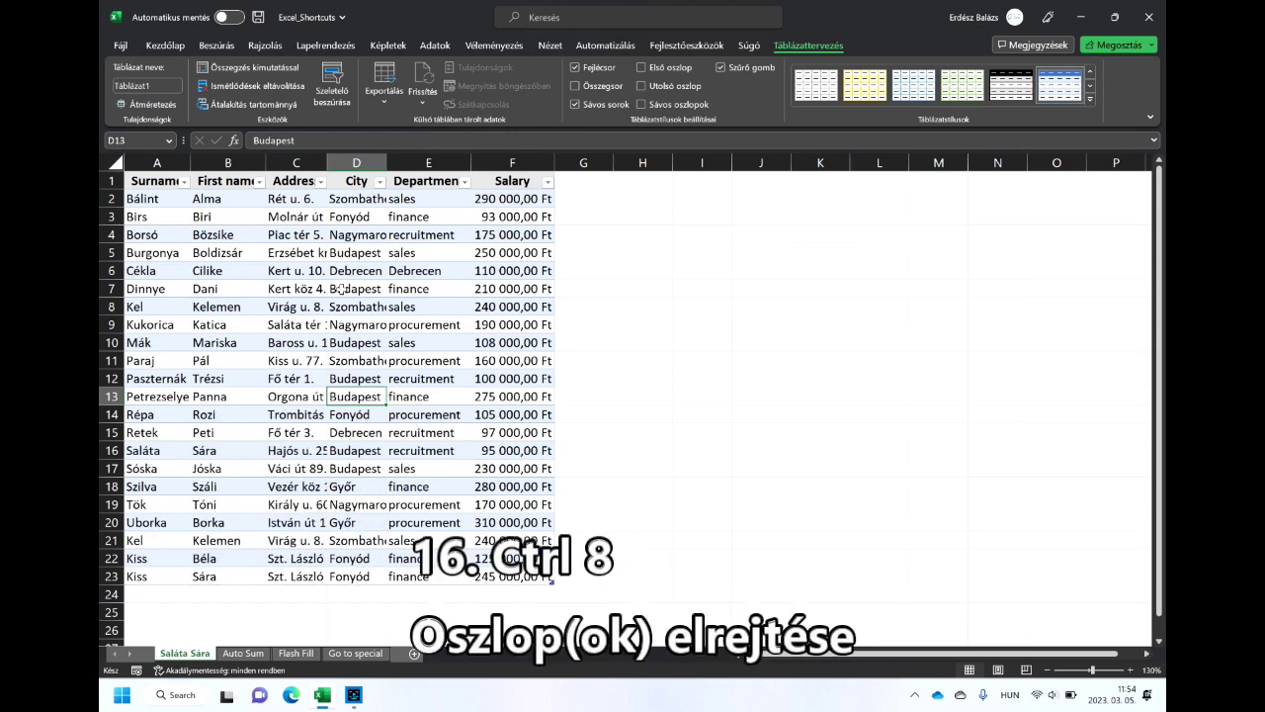
# - Hide the City column and undo it, and hide the City and Department columns together and undo that too
pyautogui.click(348, 219)
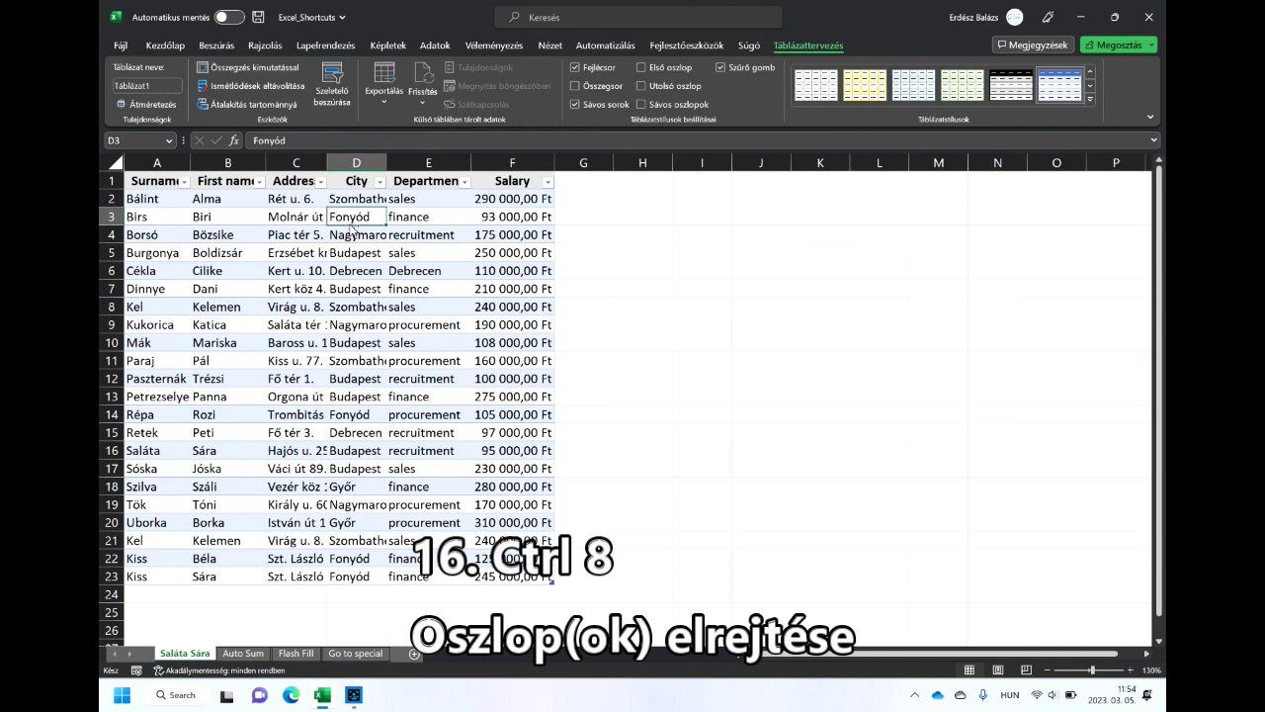
pyautogui.hotkey('ctrl', '8')
pyautogui.hotkey('ctrl', 'z')
pyautogui.hotkey('shift', 'Right')
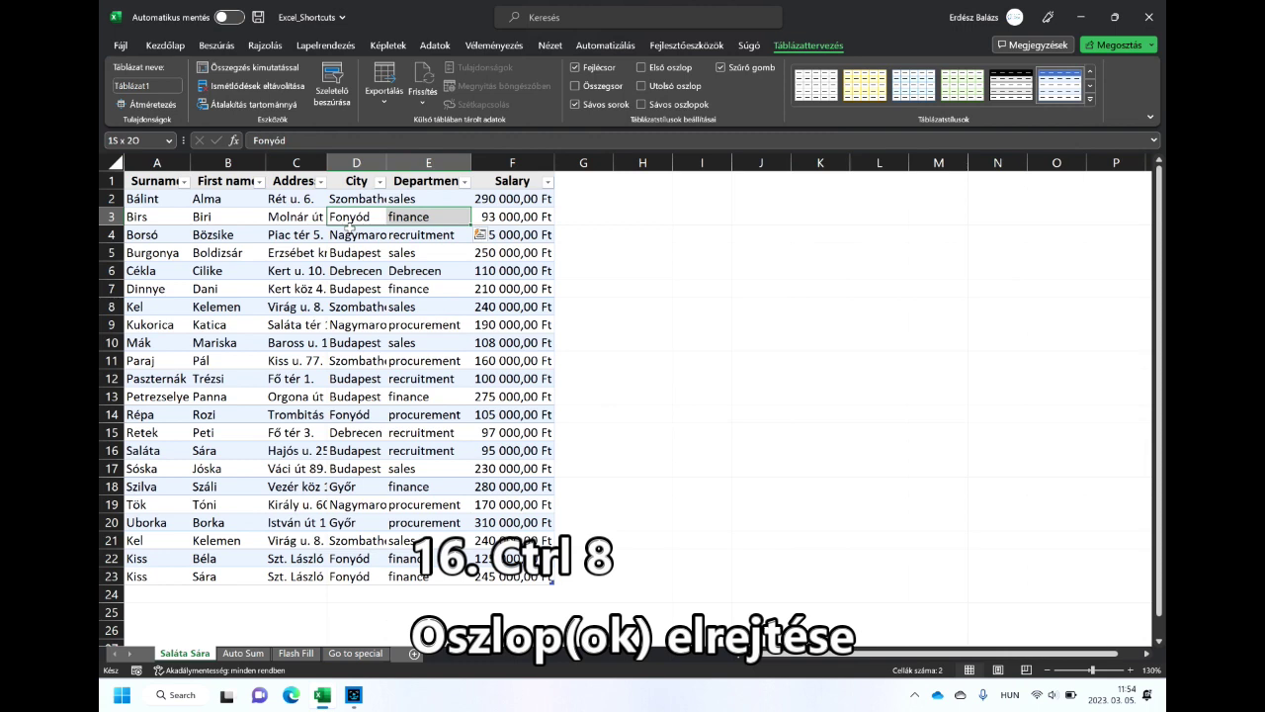
pyautogui.hotkey('ctrl', '8')
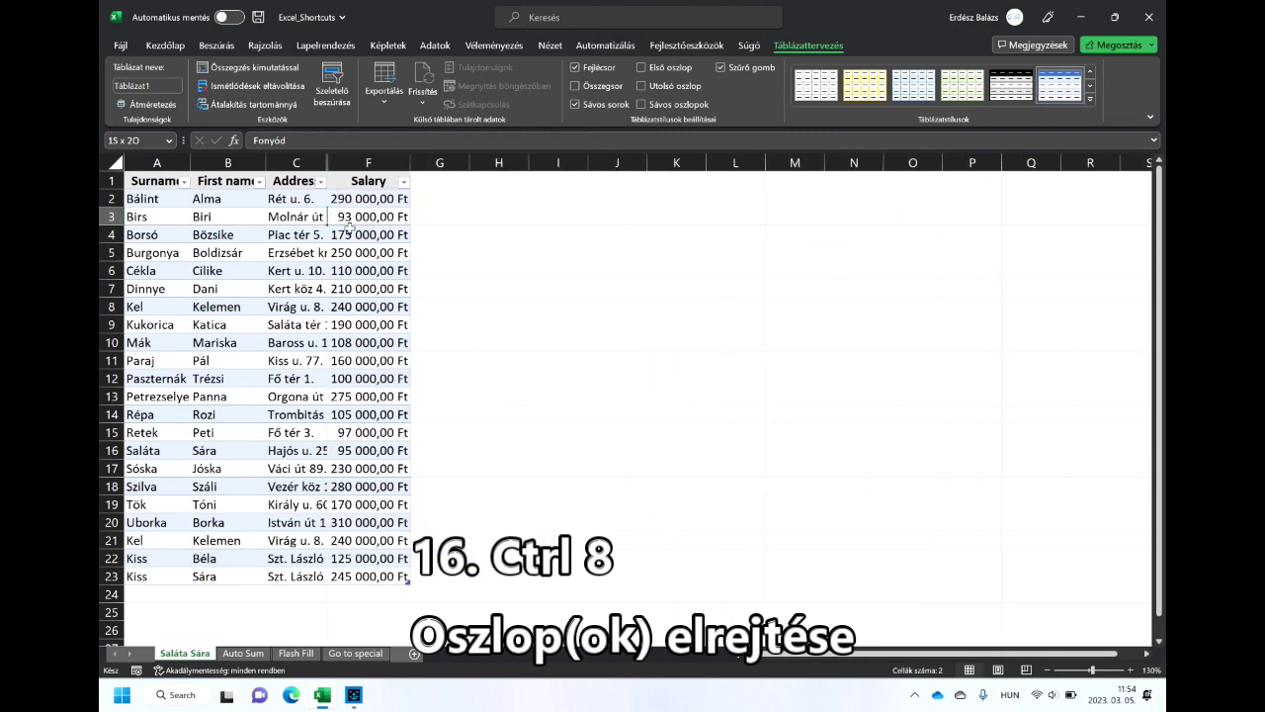
pyautogui.hotkey('ctrl', 'z')
# - Hide row 7 and undo it, and hide rows 7 to 9 together and undo that too
pyautogui.click(196, 289)
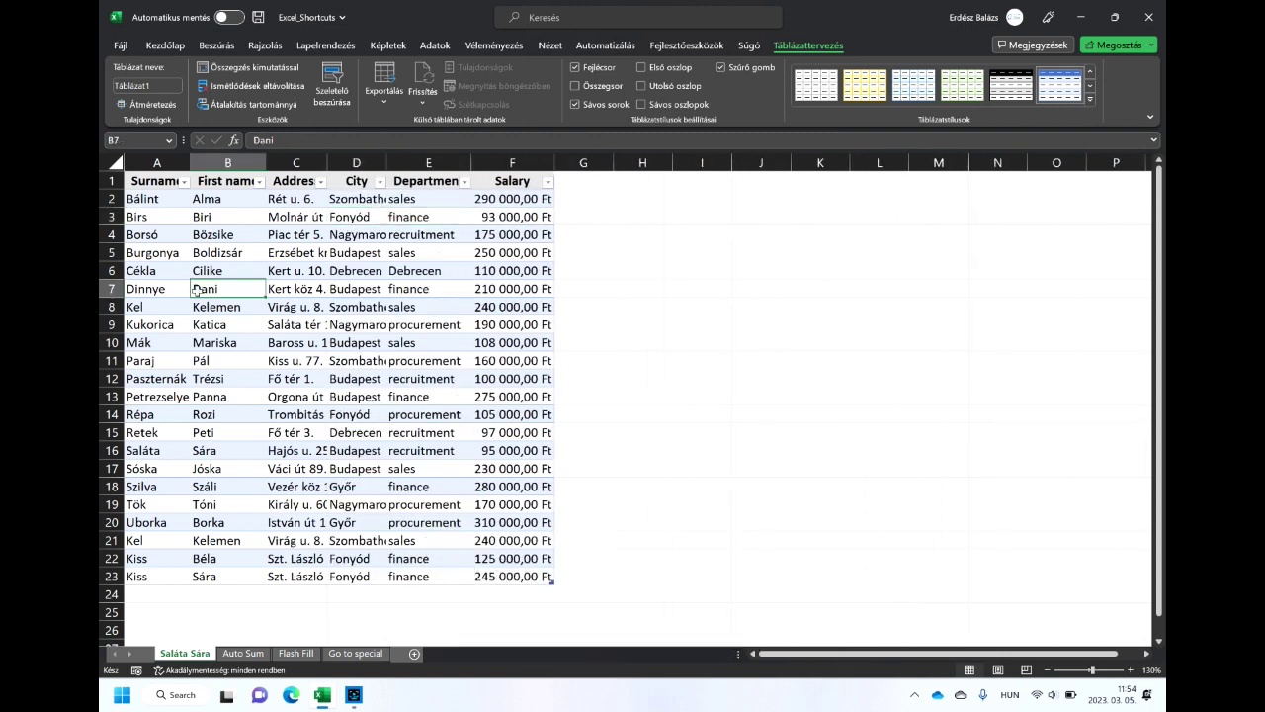
pyautogui.hotkey('ctrl', '9')
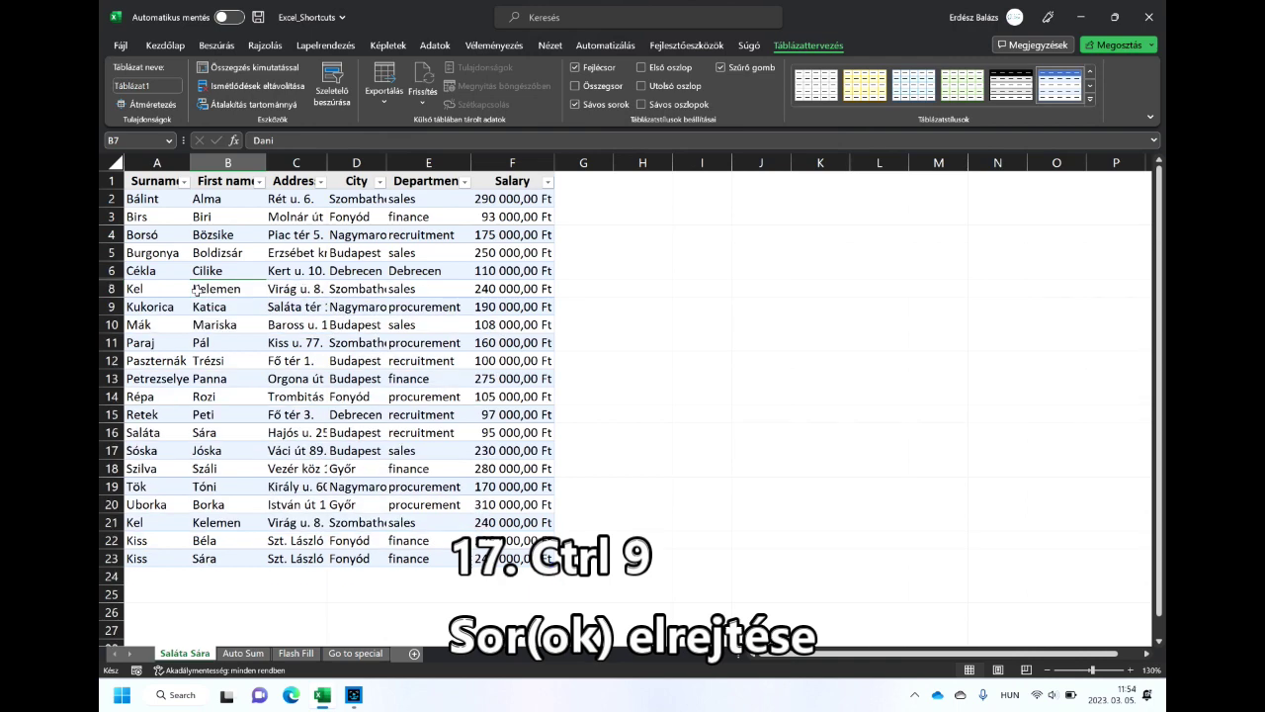
pyautogui.hotkey('ctrl', 'z')
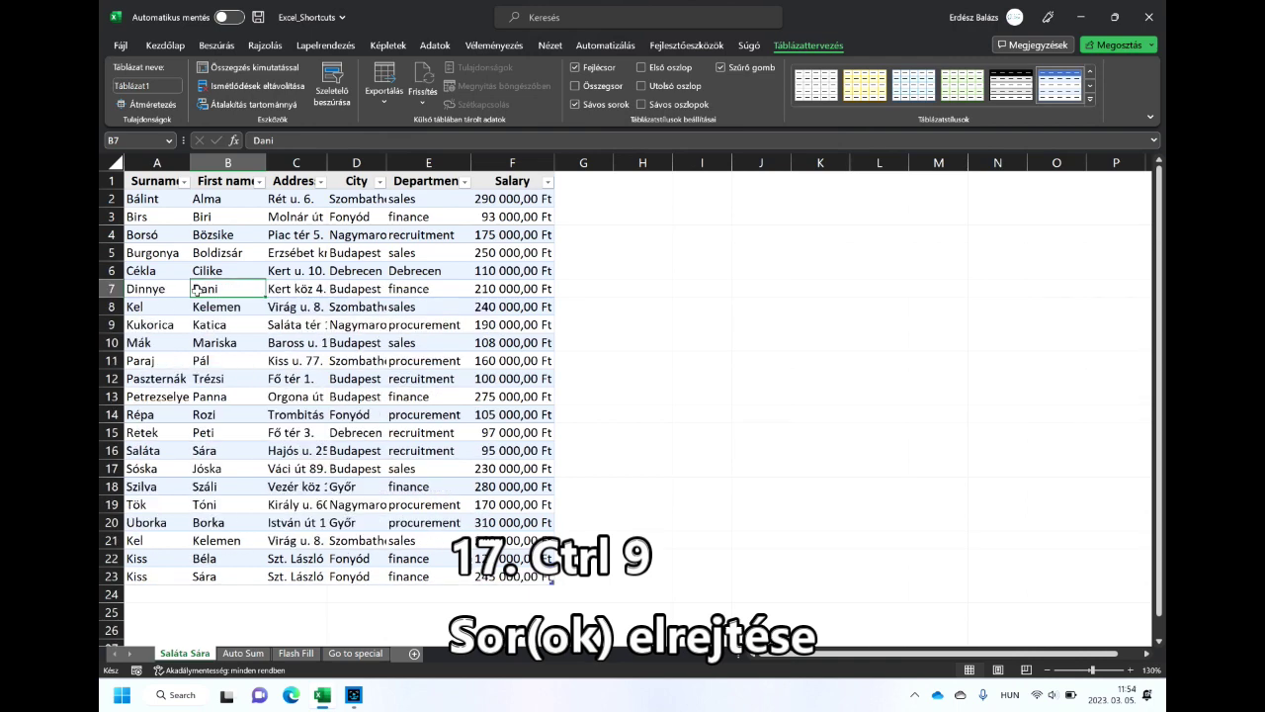
pyautogui.hotkey('shift', 'Down')
pyautogui.hotkey('shift', 'Down')
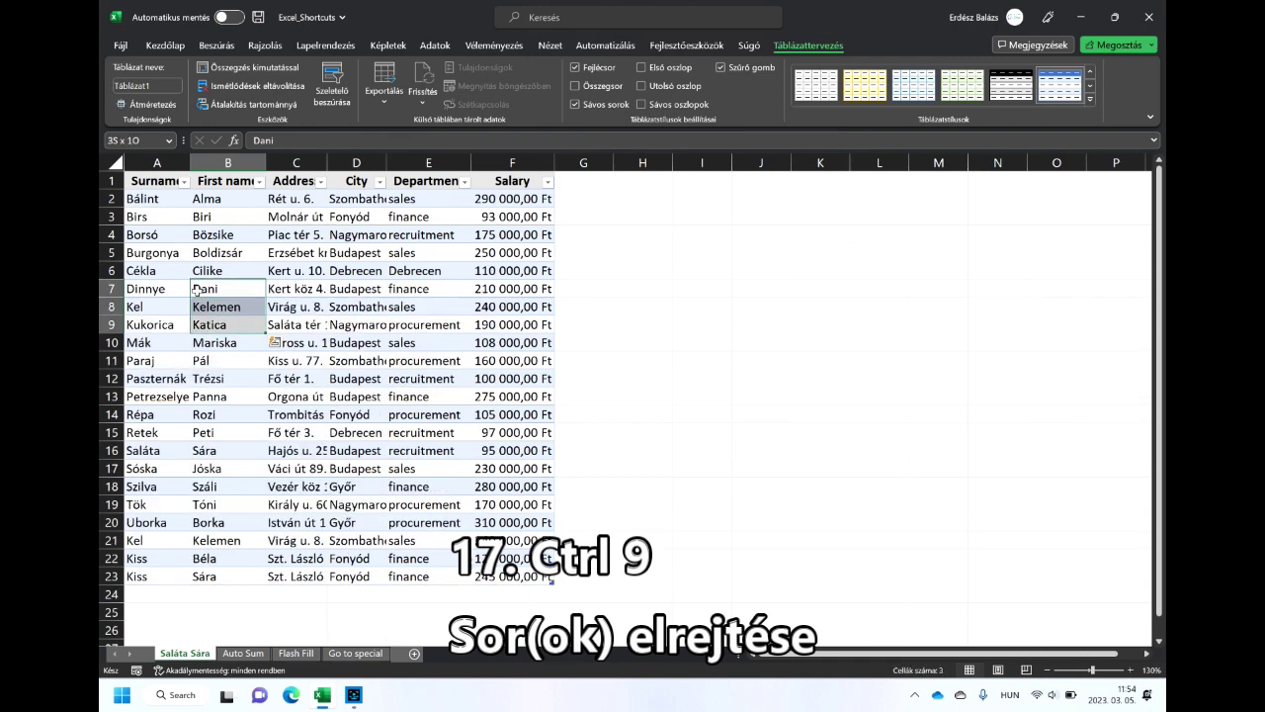
pyautogui.hotkey('ctrl', '9')
pyautogui.hotkey('ctrl', 'z')
# - Compare the matching records in rows 8 and 21, and remove duplicates from the employee table with all columns and headers included
pyautogui.click(151, 307)
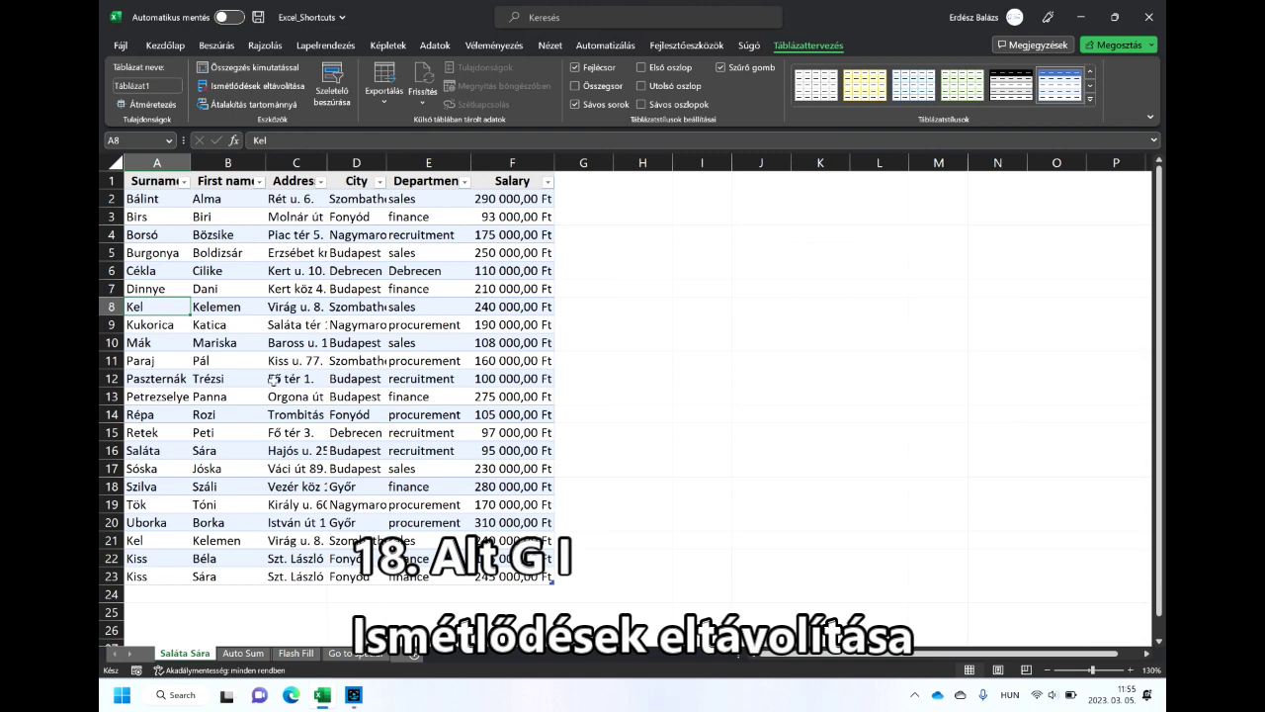
pyautogui.click(108, 307)
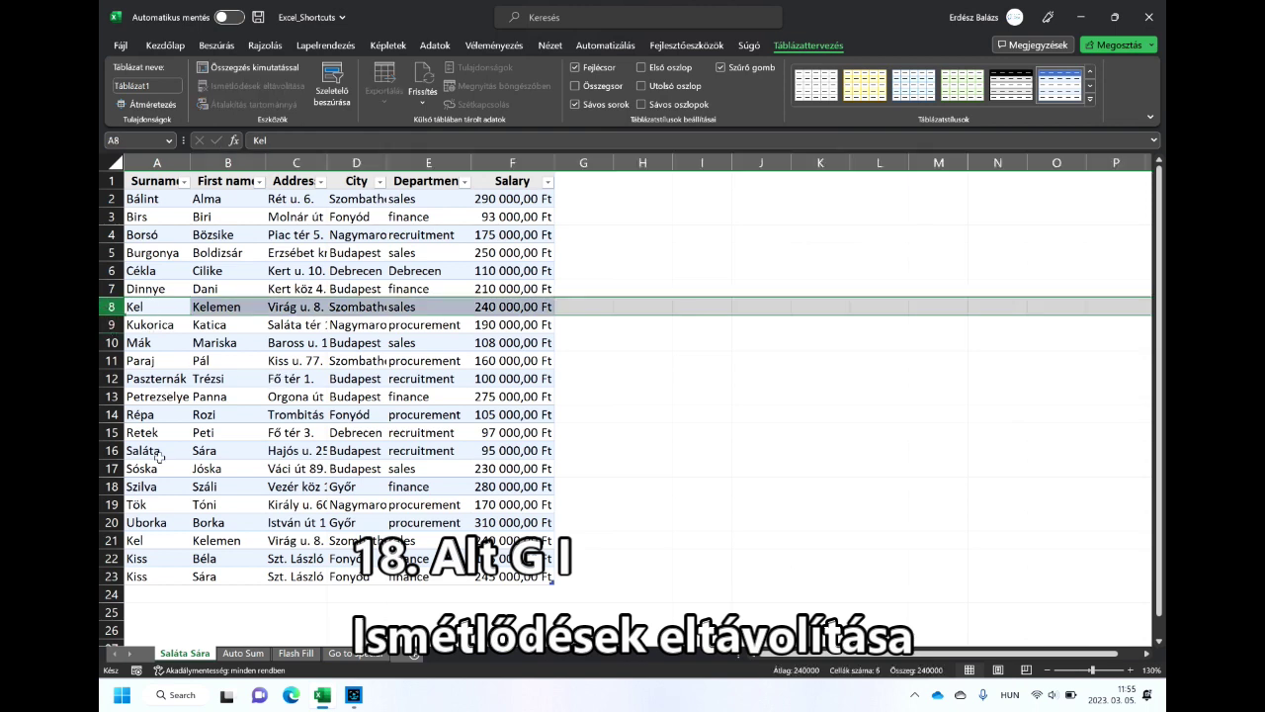
pyautogui.click(110, 540)
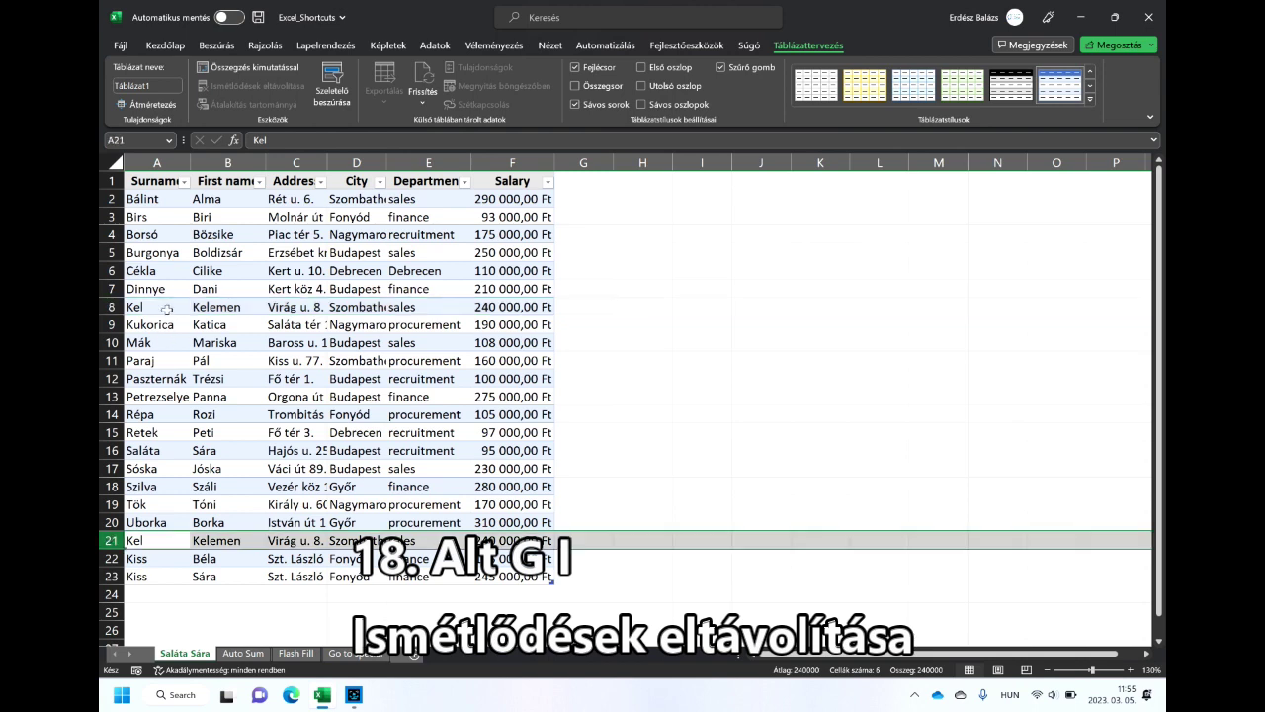
pyautogui.click(167, 307)
pyautogui.press('alt')
pyautogui.press('g')
pyautogui.press('i')
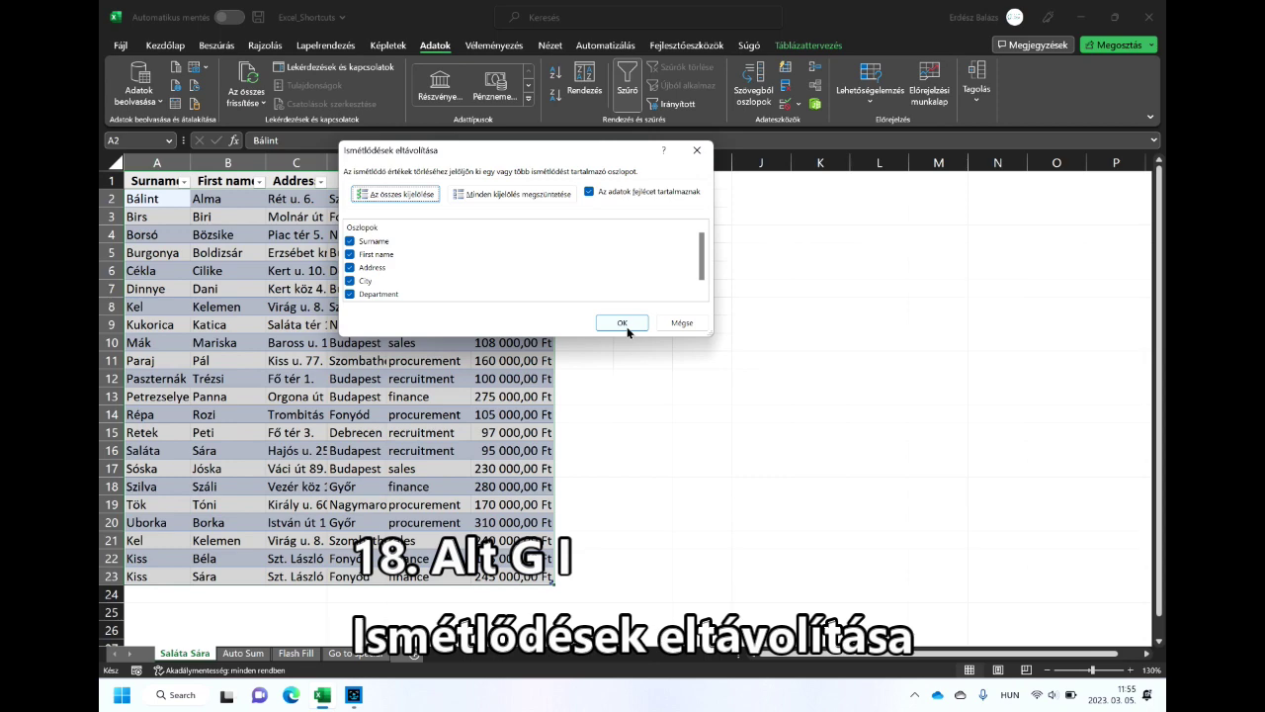
pyautogui.click(625, 324)
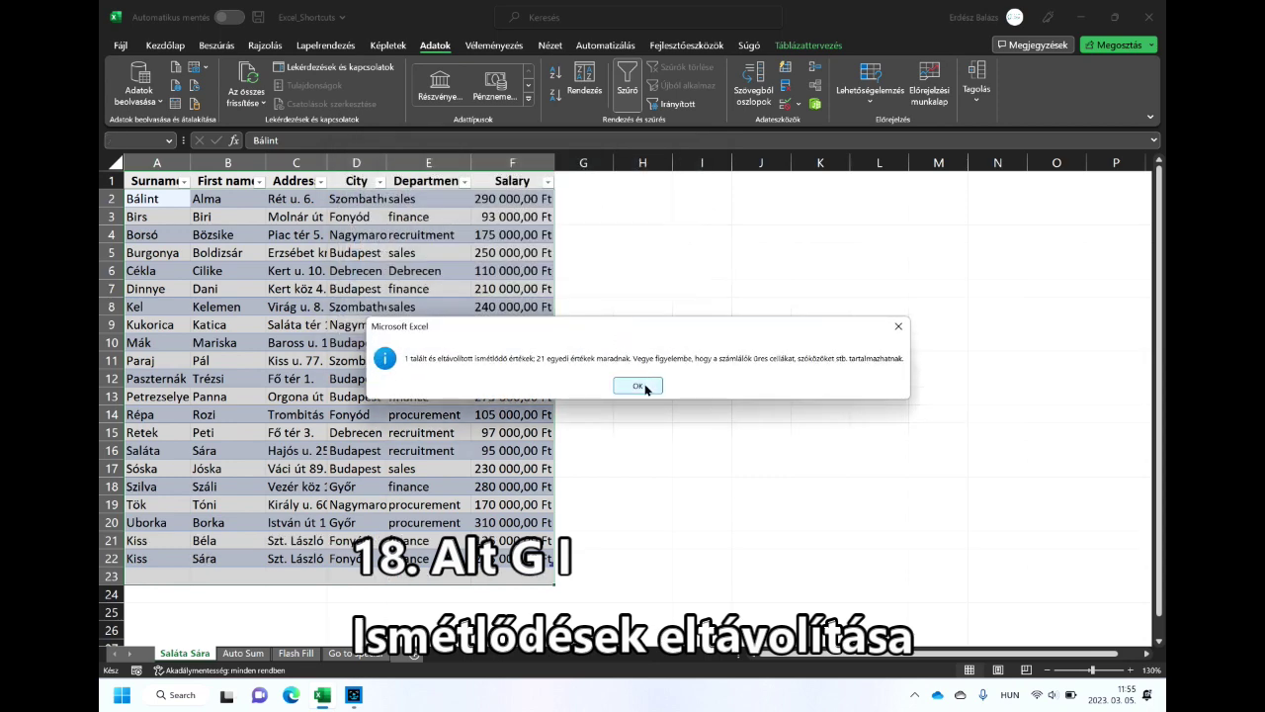
pyautogui.click(639, 385)
pyautogui.click(176, 310)
pyautogui.click(111, 306)
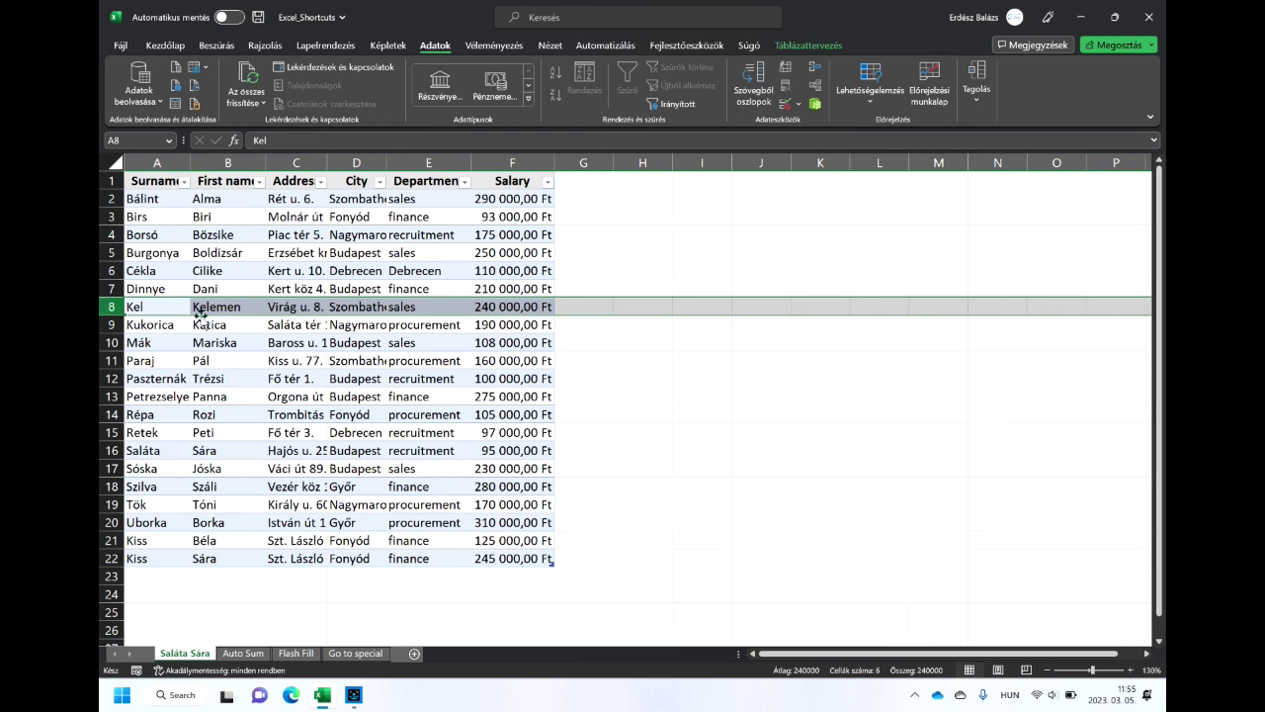
pyautogui.click(238, 329)
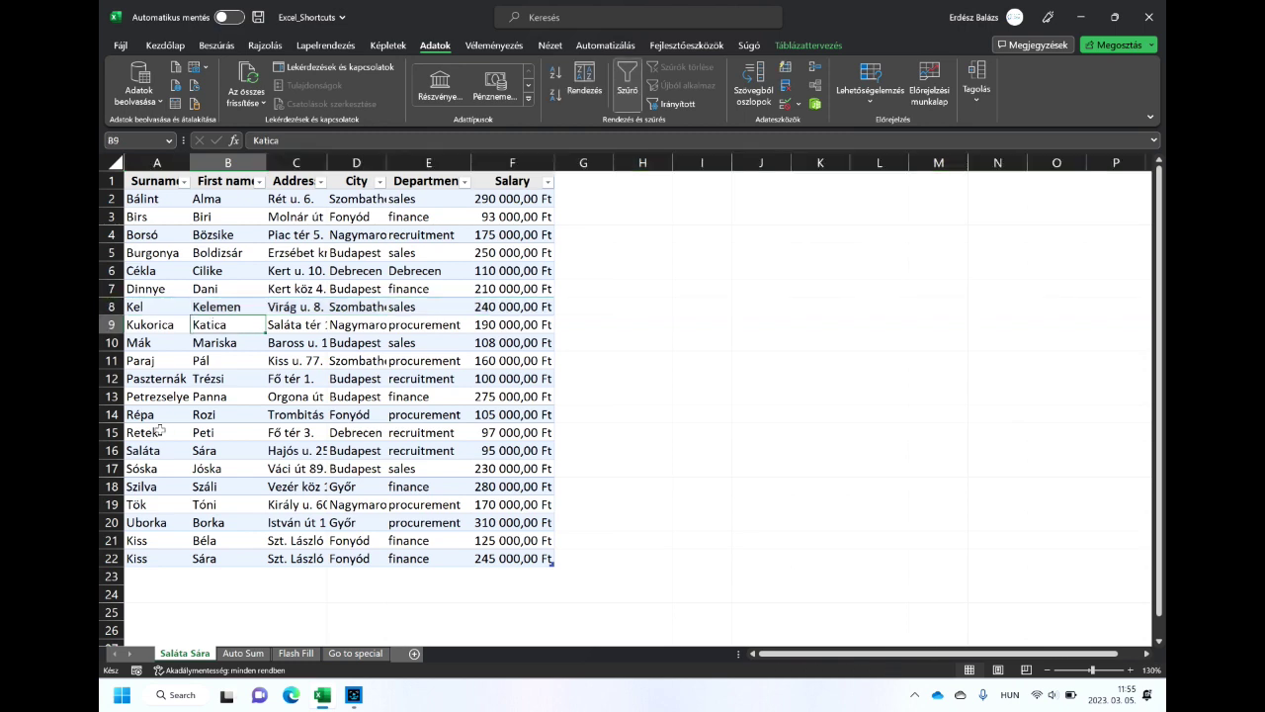
# - On the Auto Sum sheet, total the subtotals G2:G6 in cell G7 with AutoSum
pyautogui.click(245, 654)
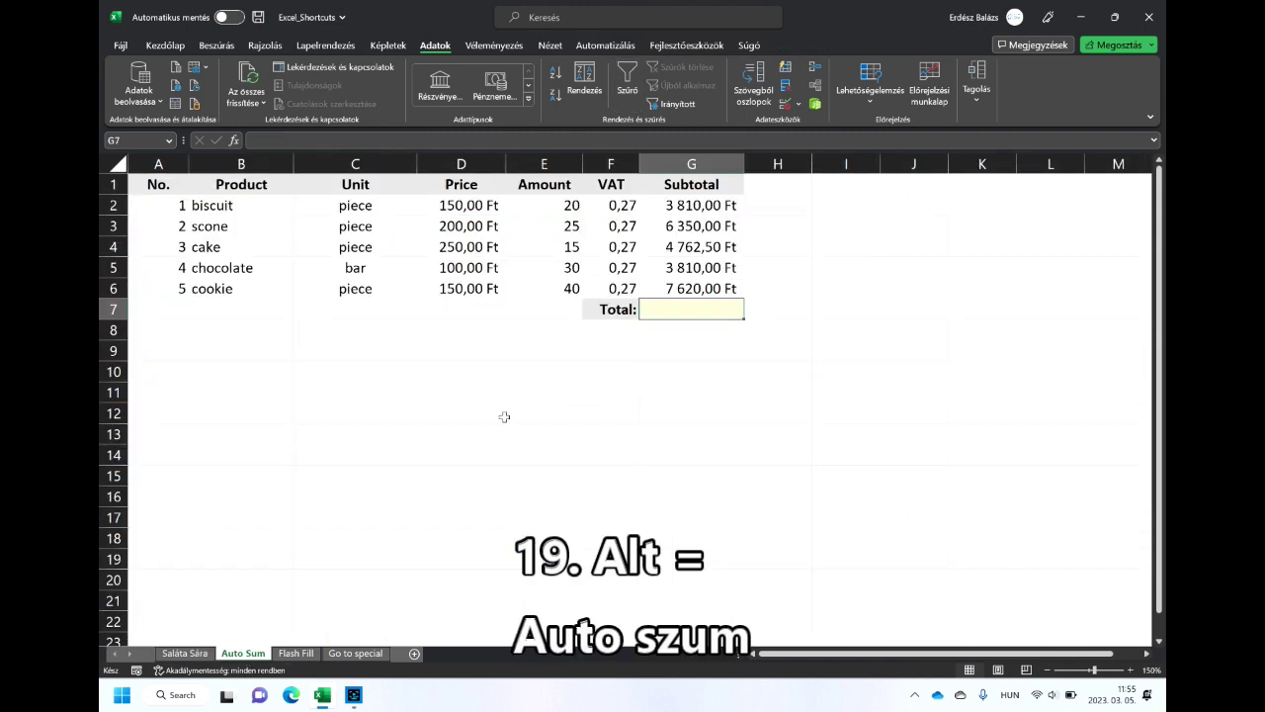
pyautogui.hotkey('alt', '=')
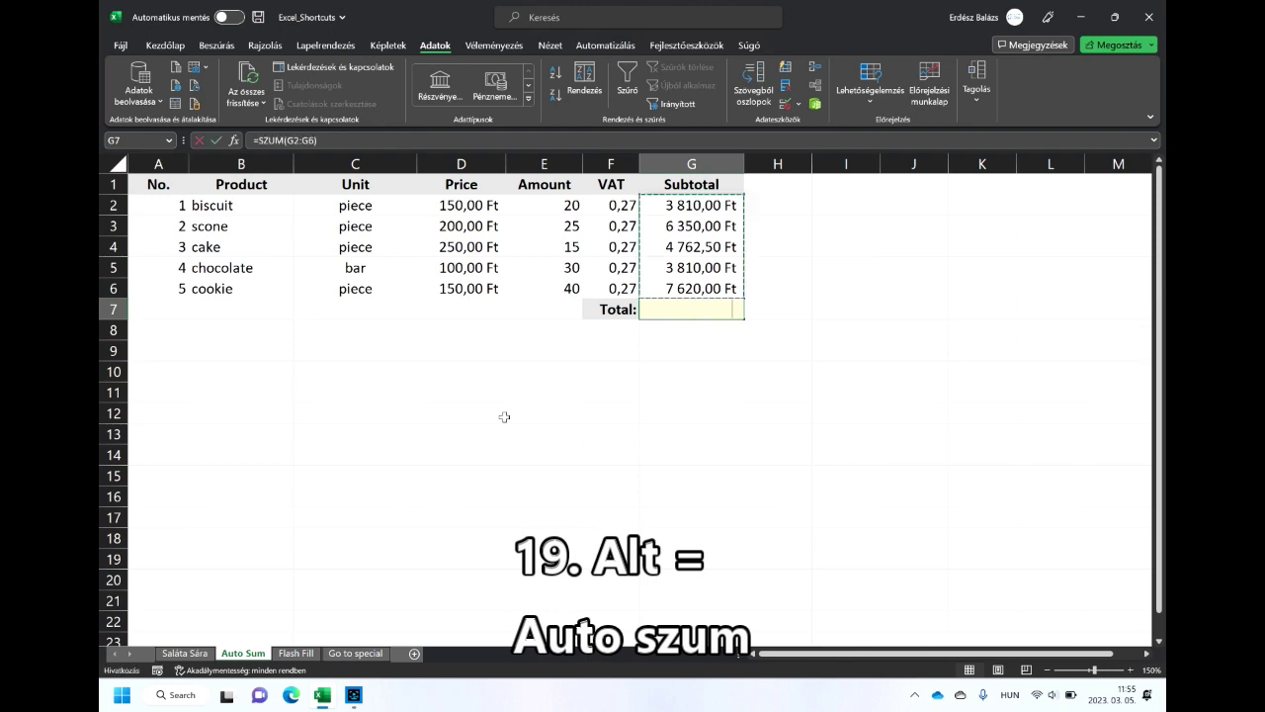
pyautogui.press('Return')
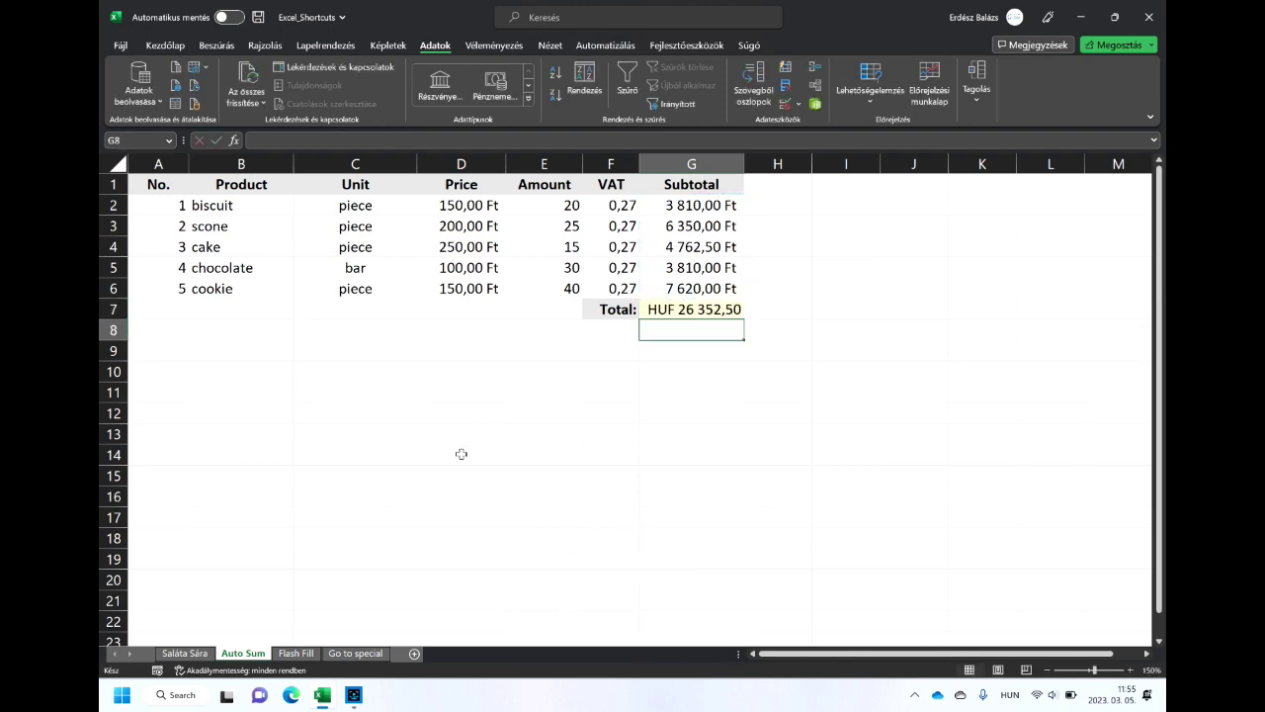
# - On the Flash Fill sheet, enter the first person's surname in B2 and Flash Fill the rest of the Surname column
pyautogui.click(298, 656)
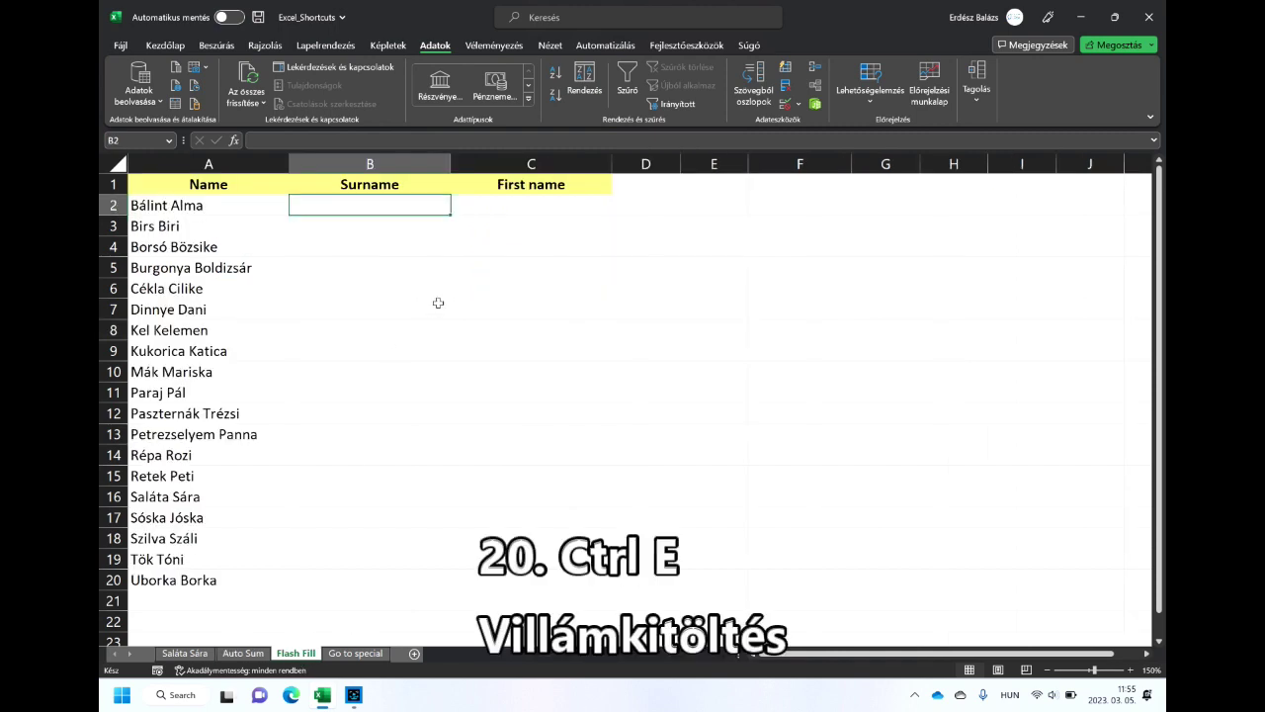
pyautogui.write('Bálint')
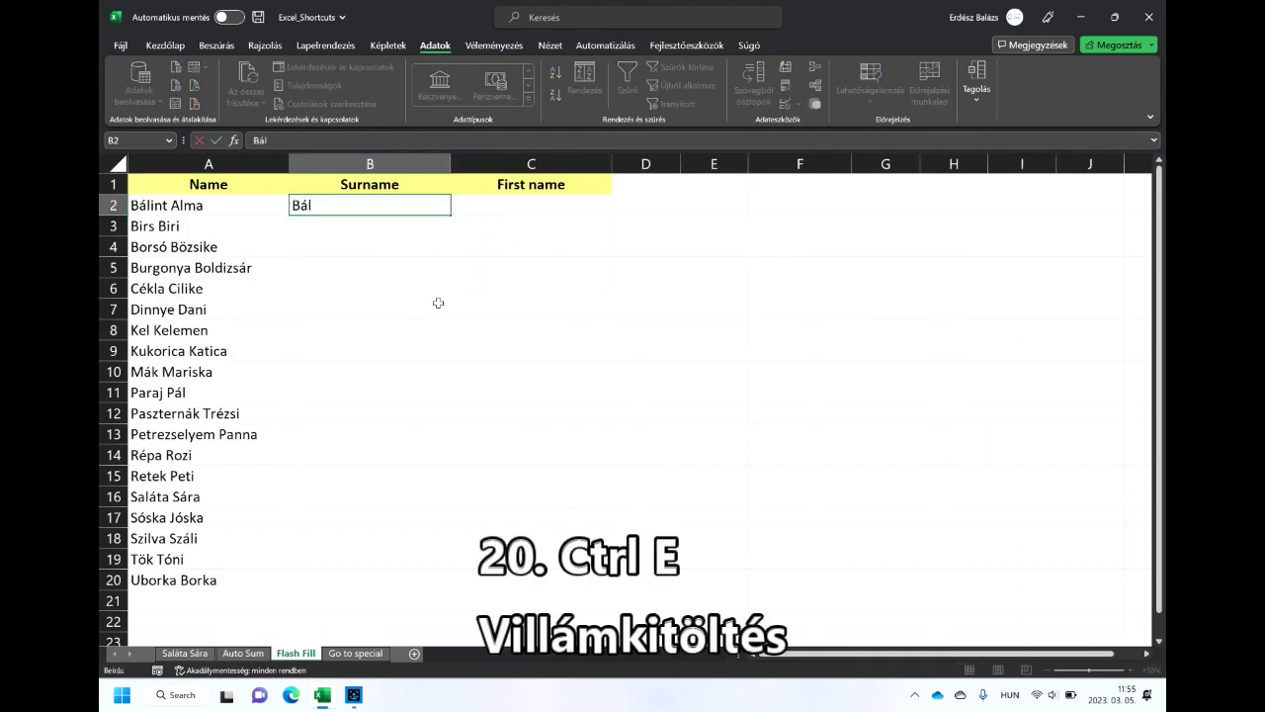
pyautogui.press('Return')
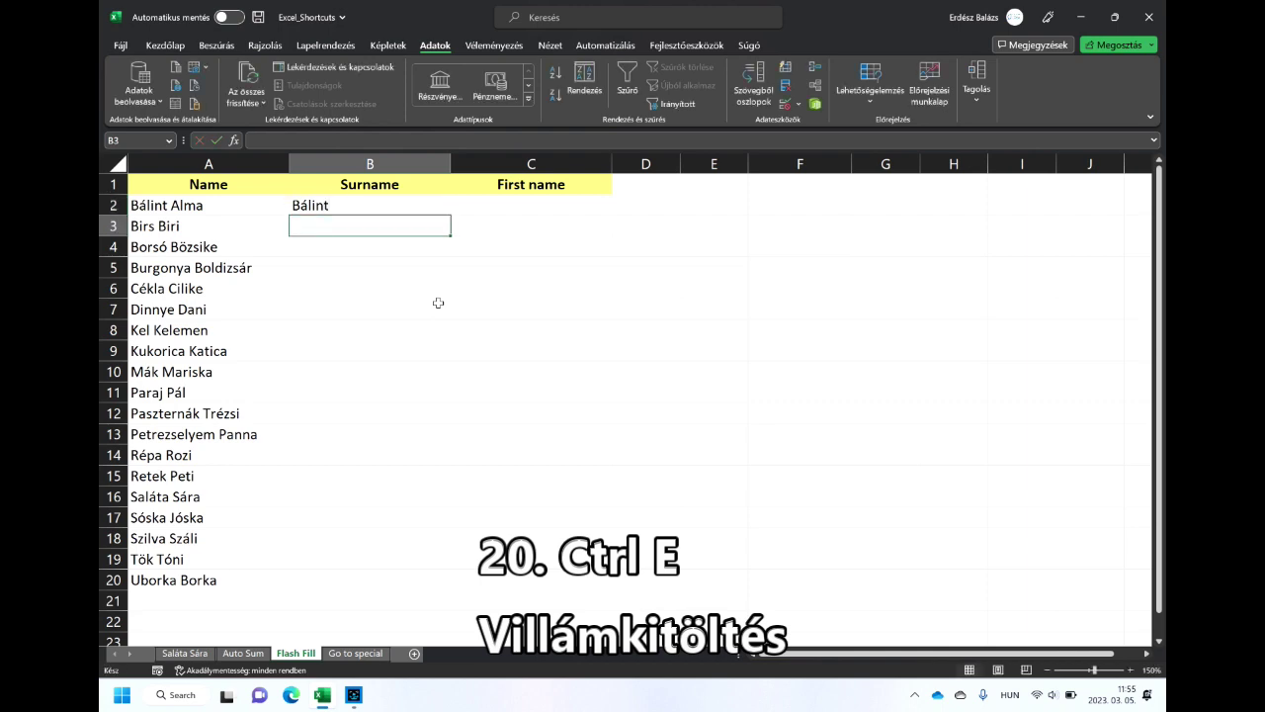
pyautogui.hotkey('ctrl', 'e')
# - Enter the first person's given name in C2 and Flash Fill the rest of the First name column
pyautogui.click(548, 201)
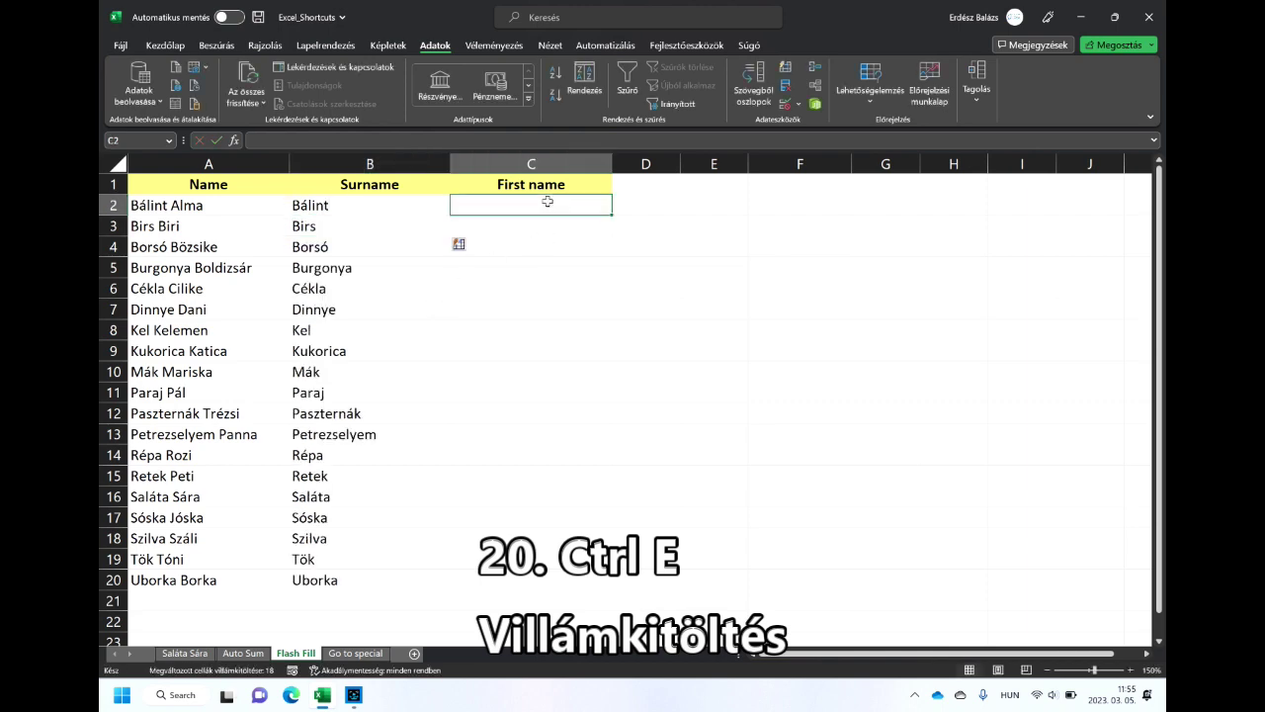
pyautogui.write('Alma')
pyautogui.press('Return')
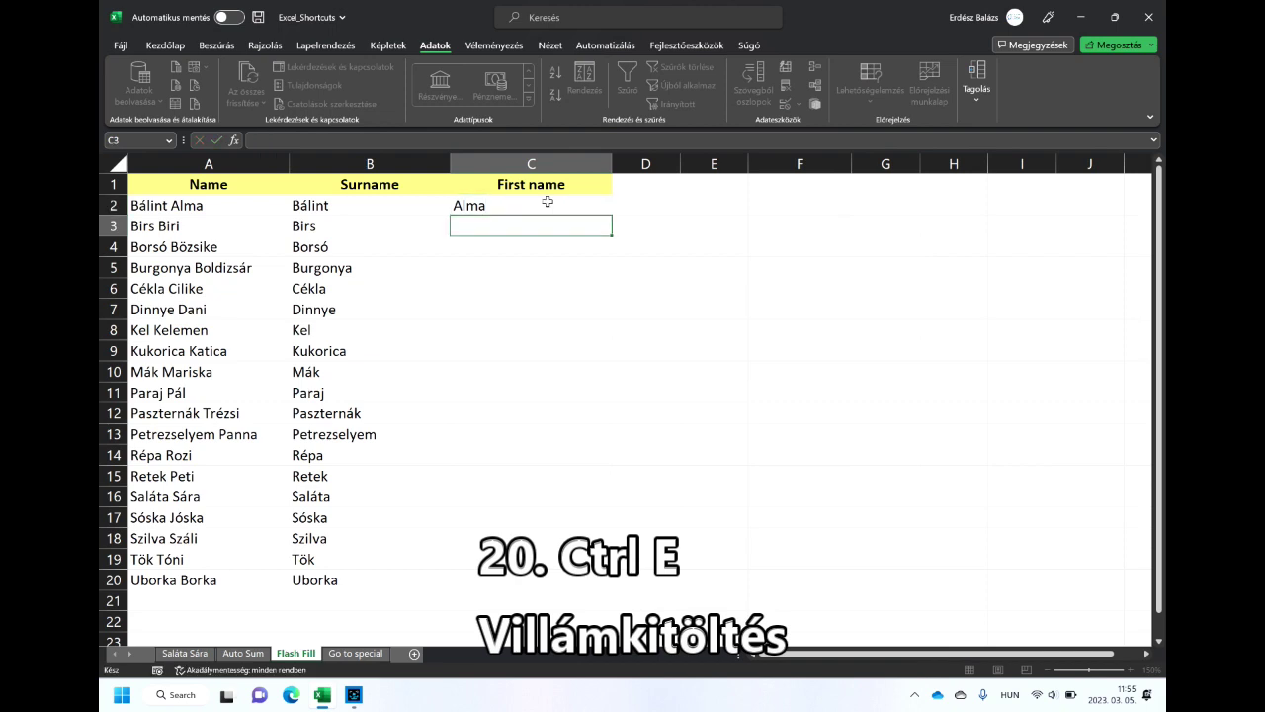
pyautogui.hotkey('ctrl', 'e')
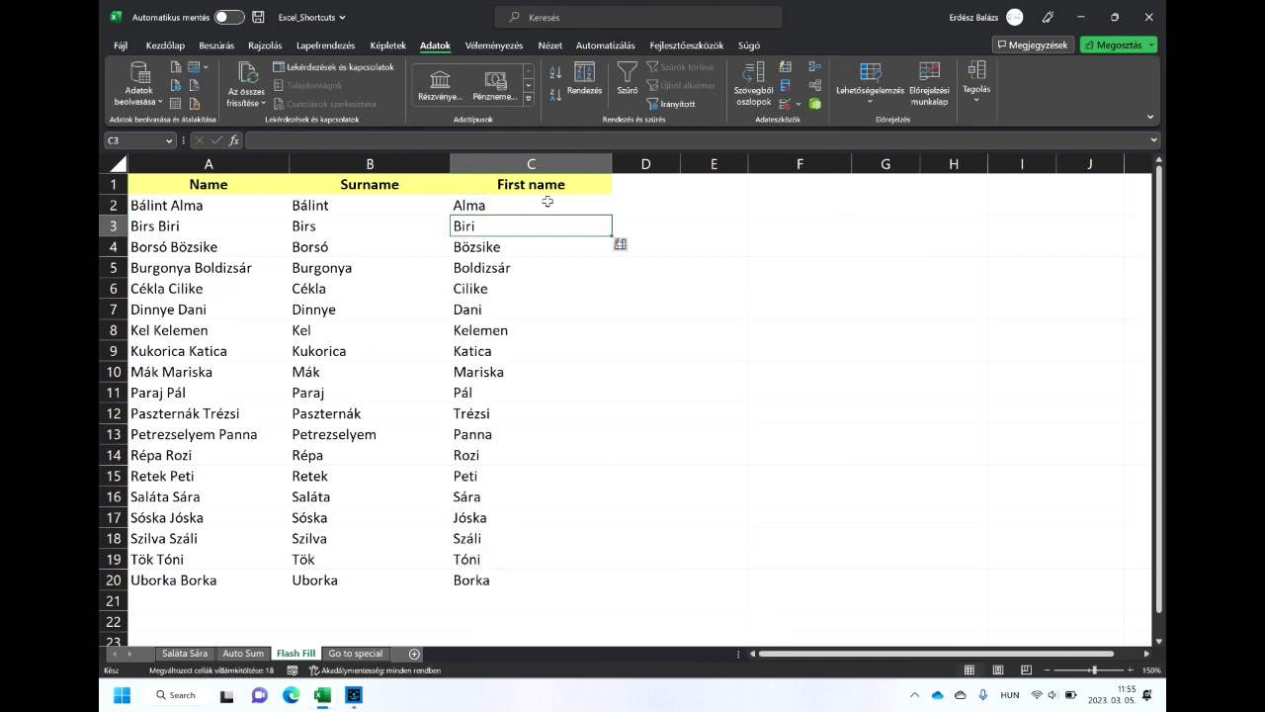
# - On the Go to special sheet, select all blank cells in the data using Go To Special
pyautogui.click(358, 658)
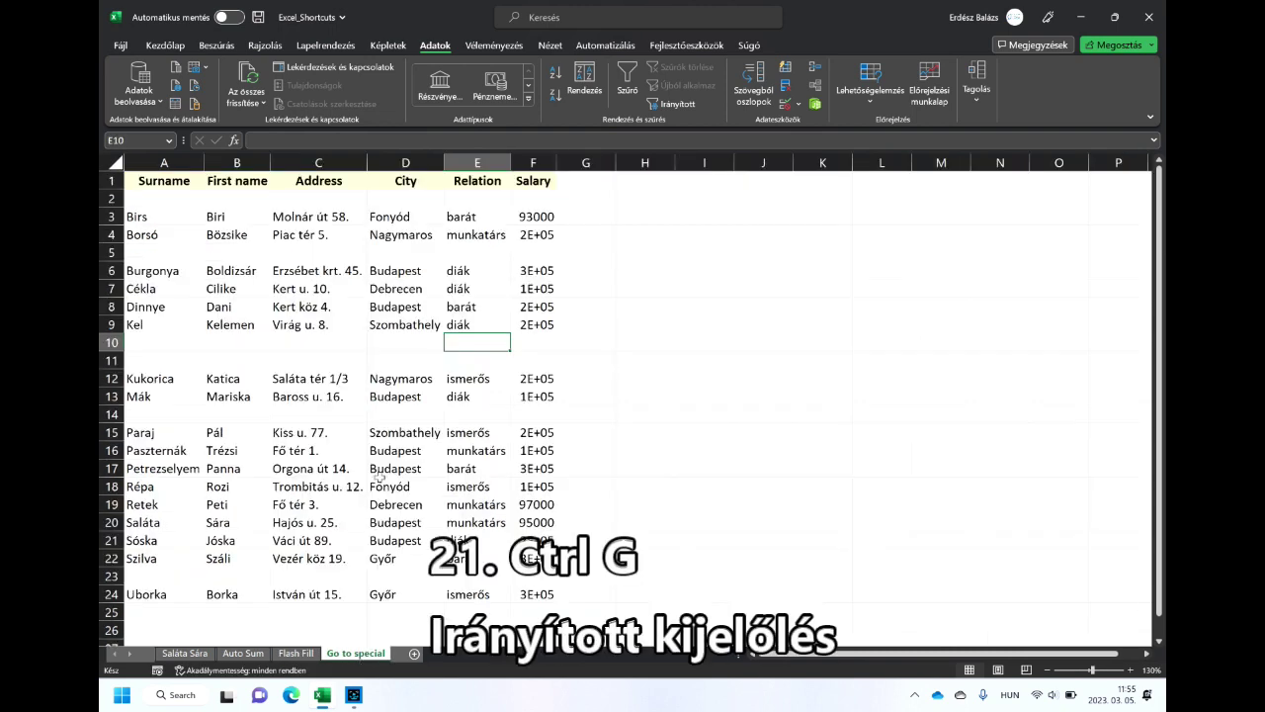
pyautogui.hotkey('ctrl', 'g')
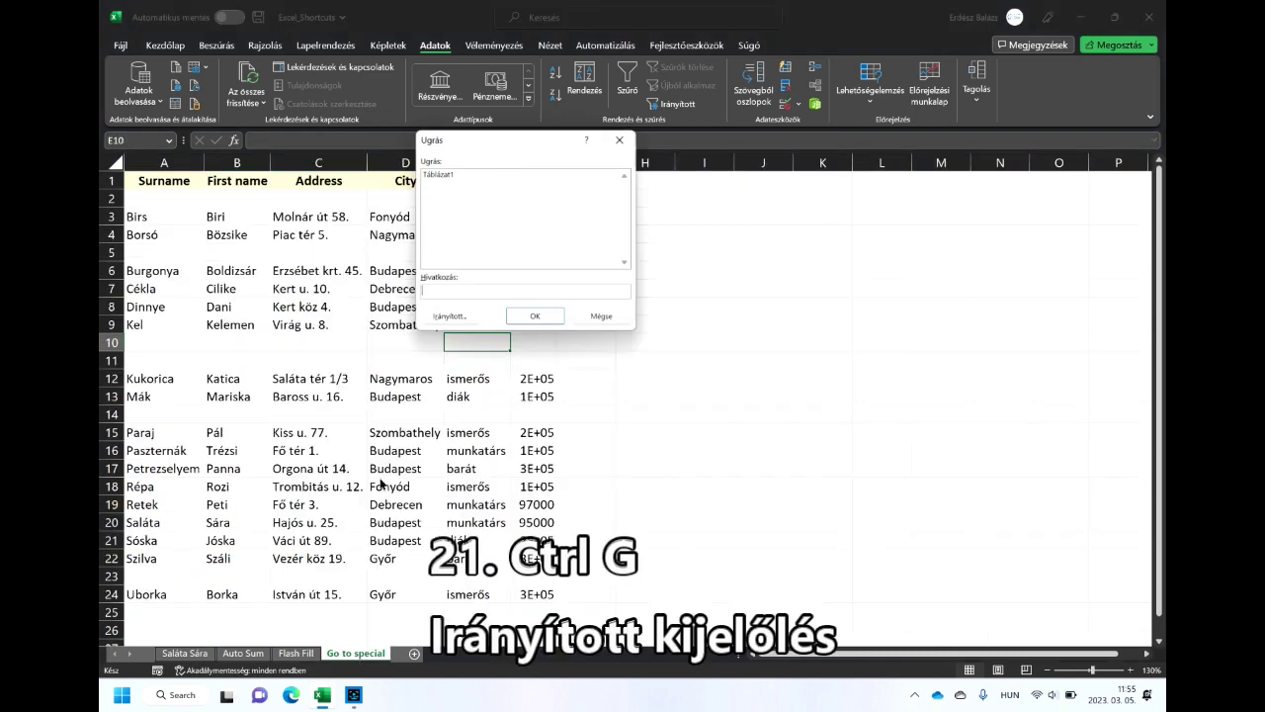
pyautogui.click(457, 317)
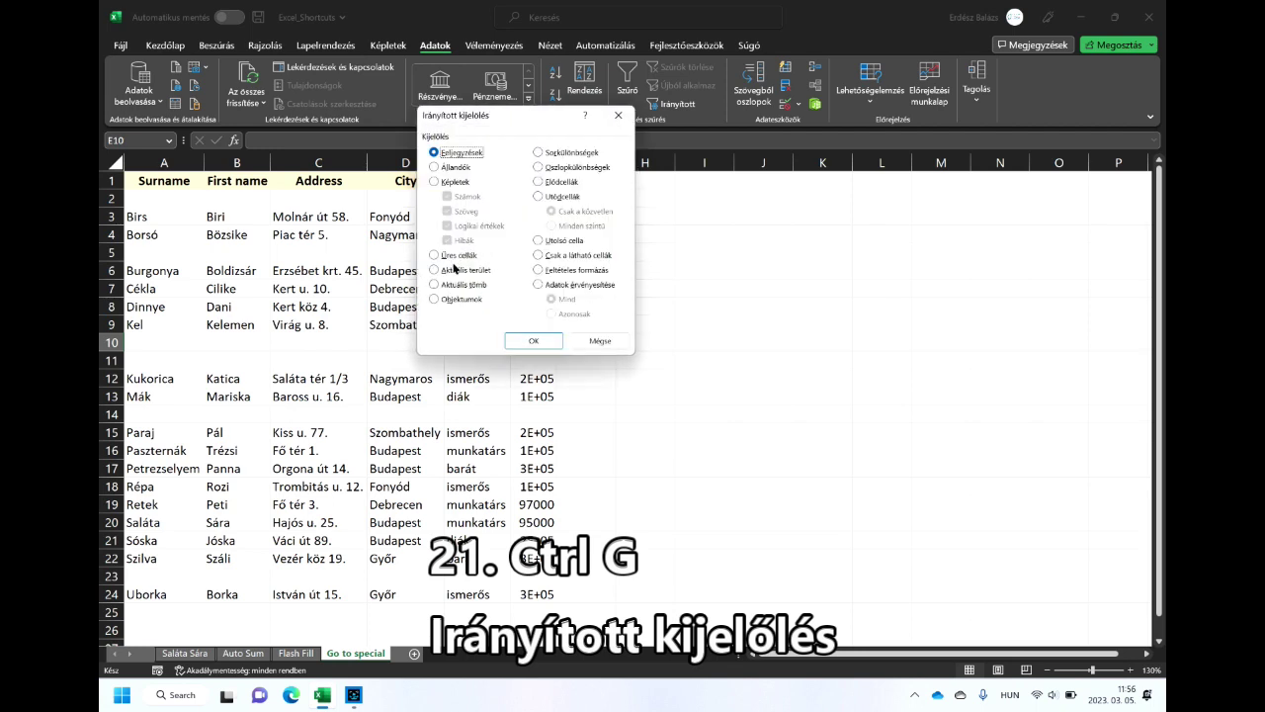
pyautogui.click(462, 256)
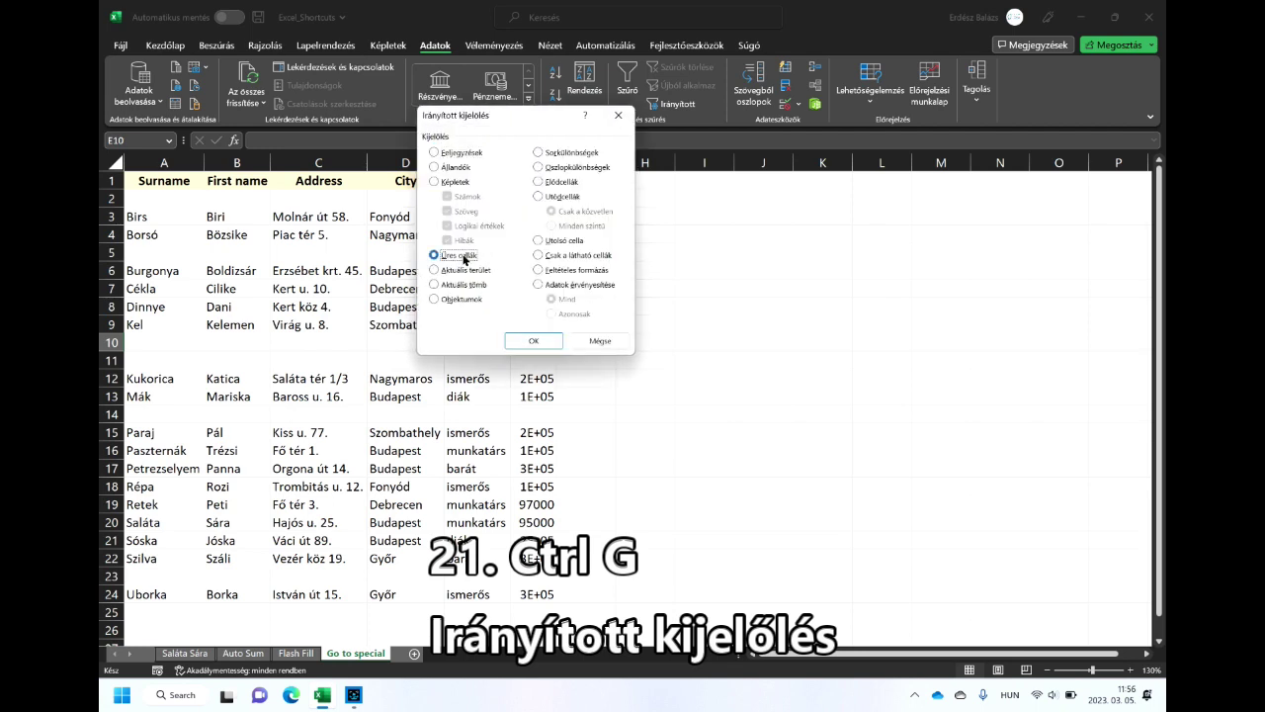
pyautogui.click(534, 341)
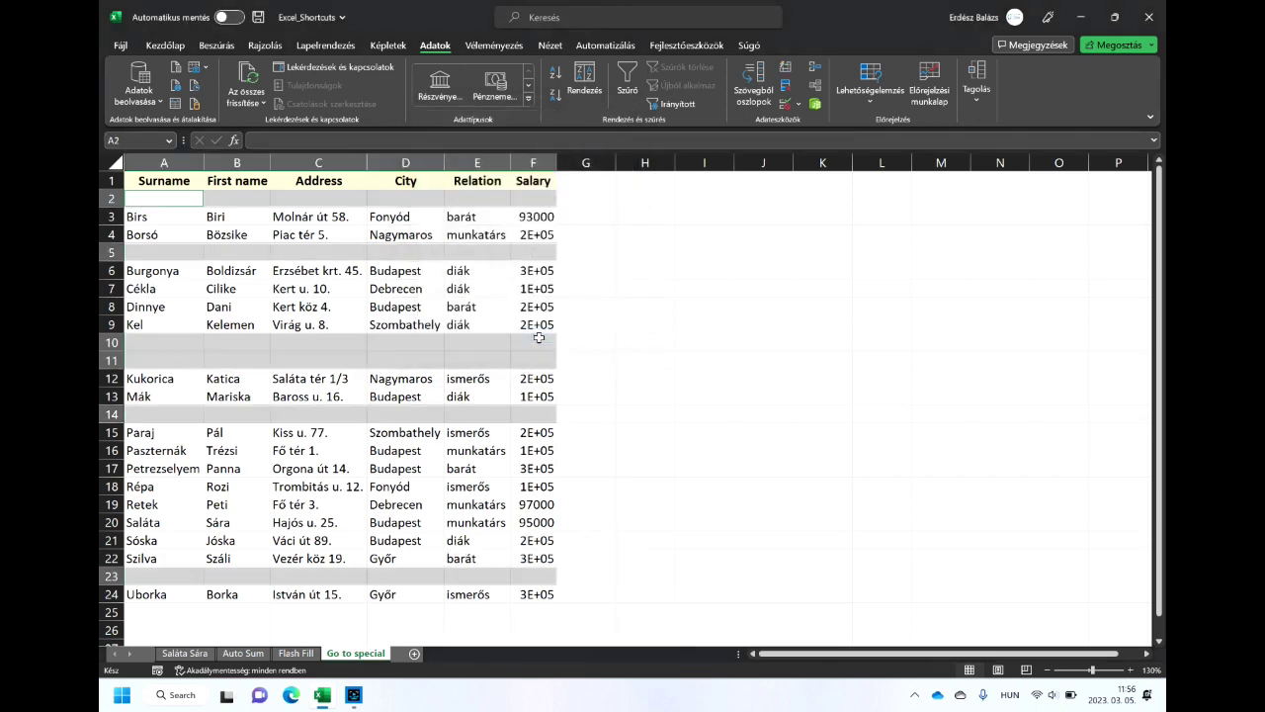
# - Delete the entire rows of the selected blank cells and clear the selection by selecting cell D19
pyautogui.hotkey('ctrl', '-')
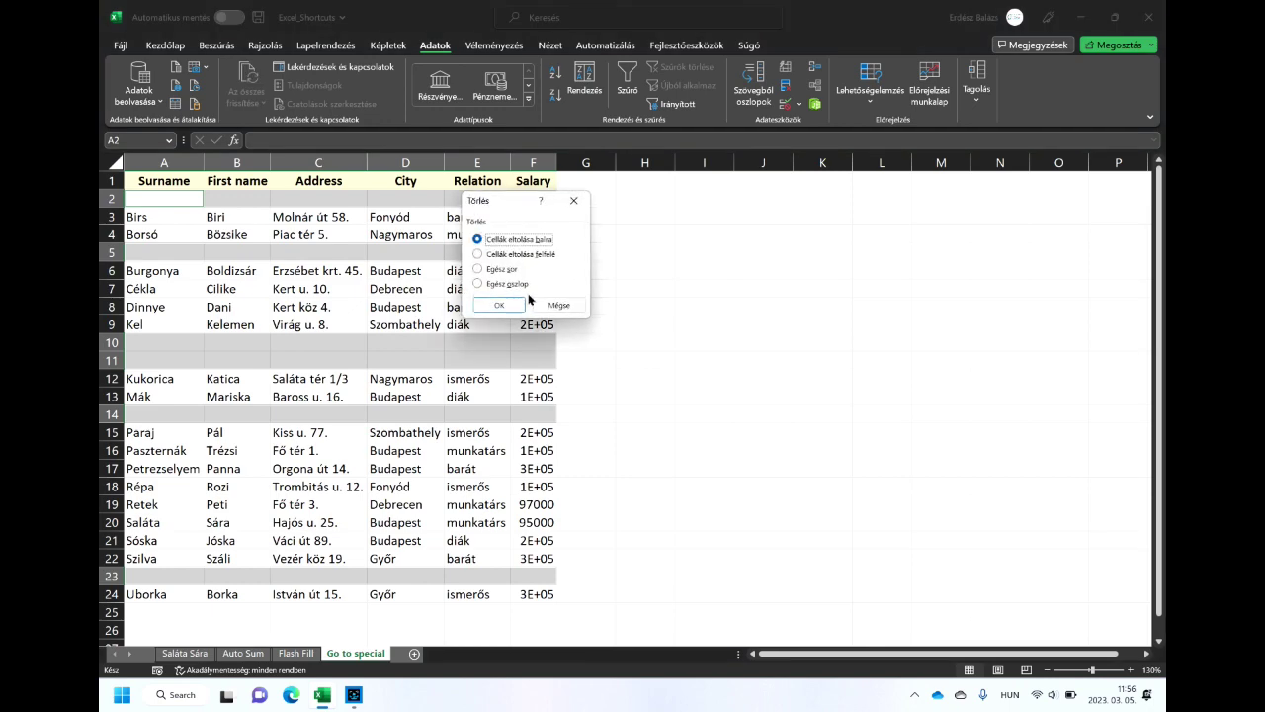
pyautogui.click(505, 269)
pyautogui.click(507, 306)
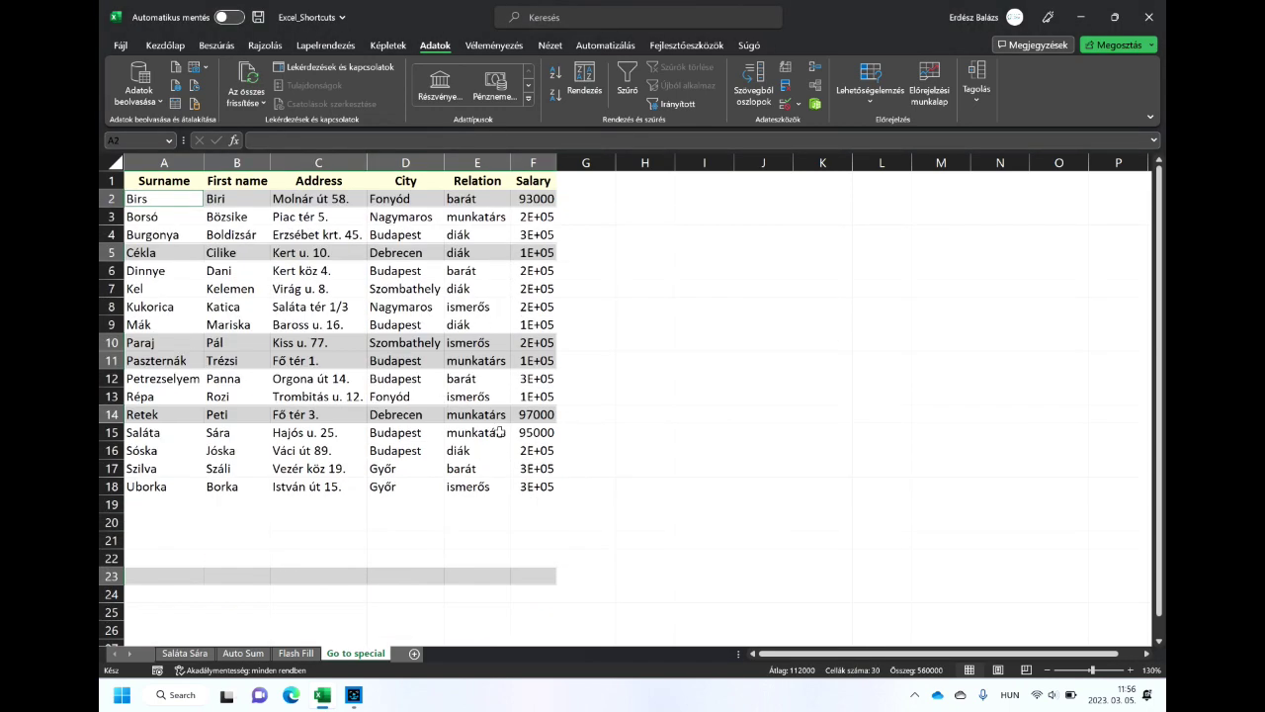
pyautogui.click(417, 499)
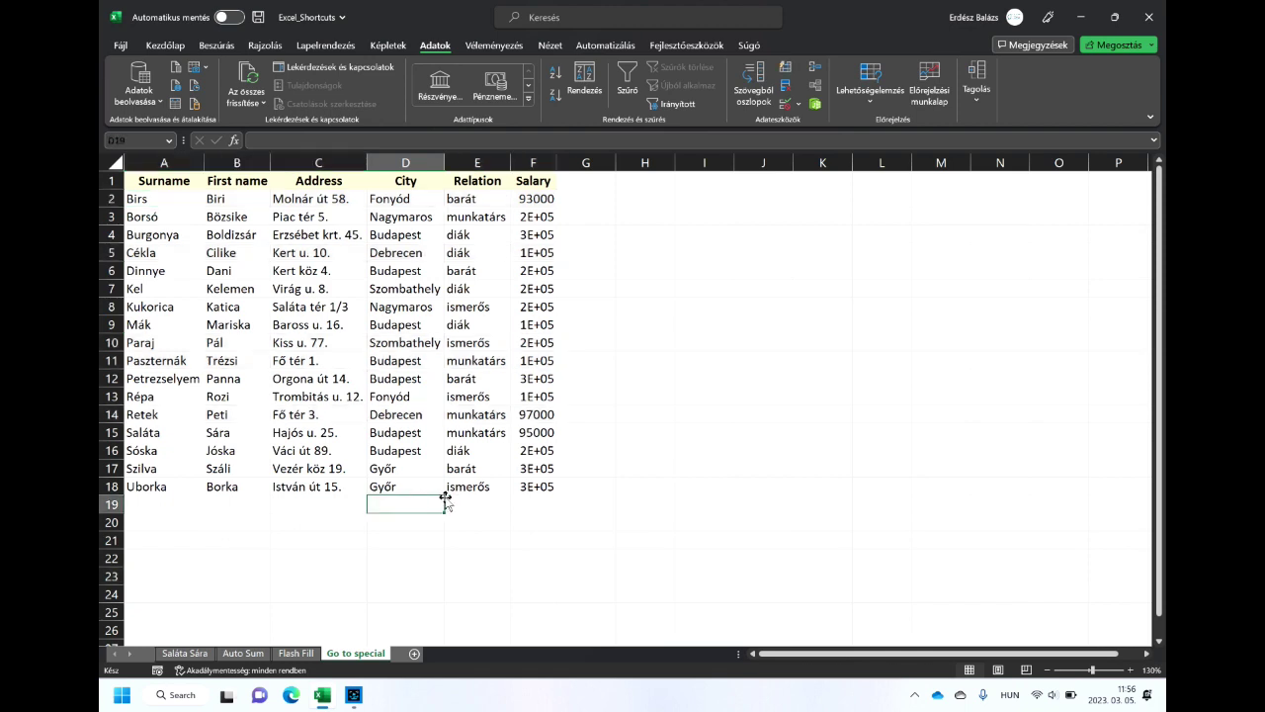